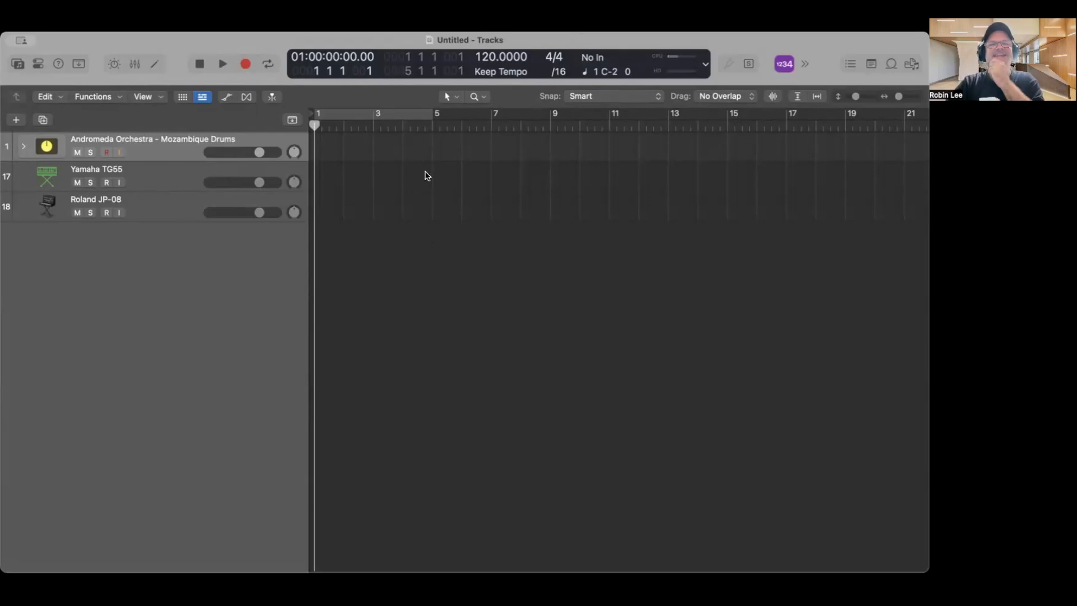
Set a one-bar cycle range over bar 1 and create an empty MIDI region there on the Mozambique Drums track.
click(348, 119)
drag(428, 116, 344, 126)
right_click(321, 152)
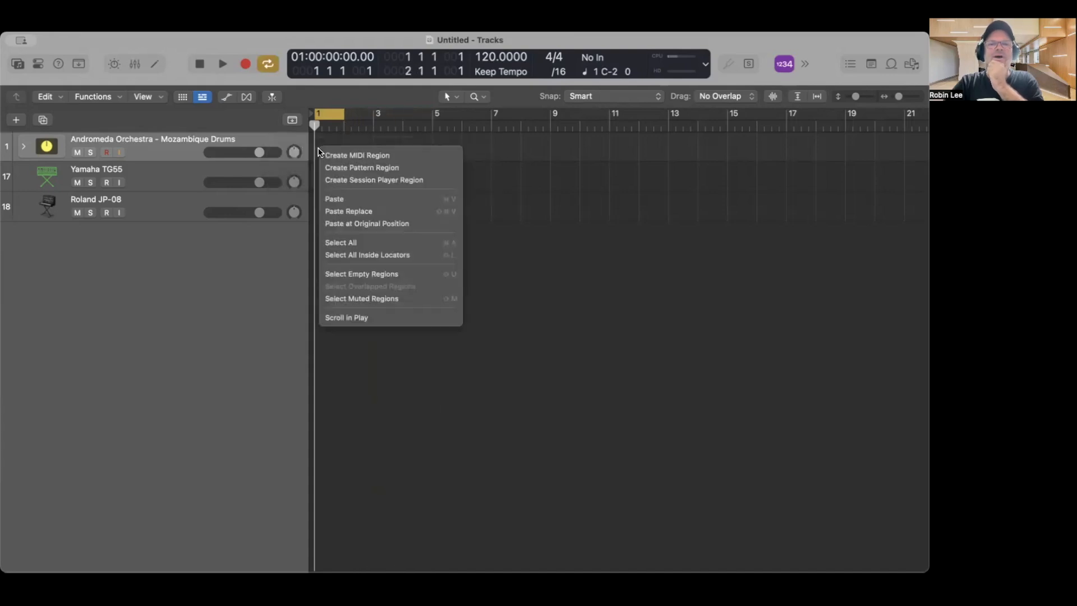
click(332, 153)
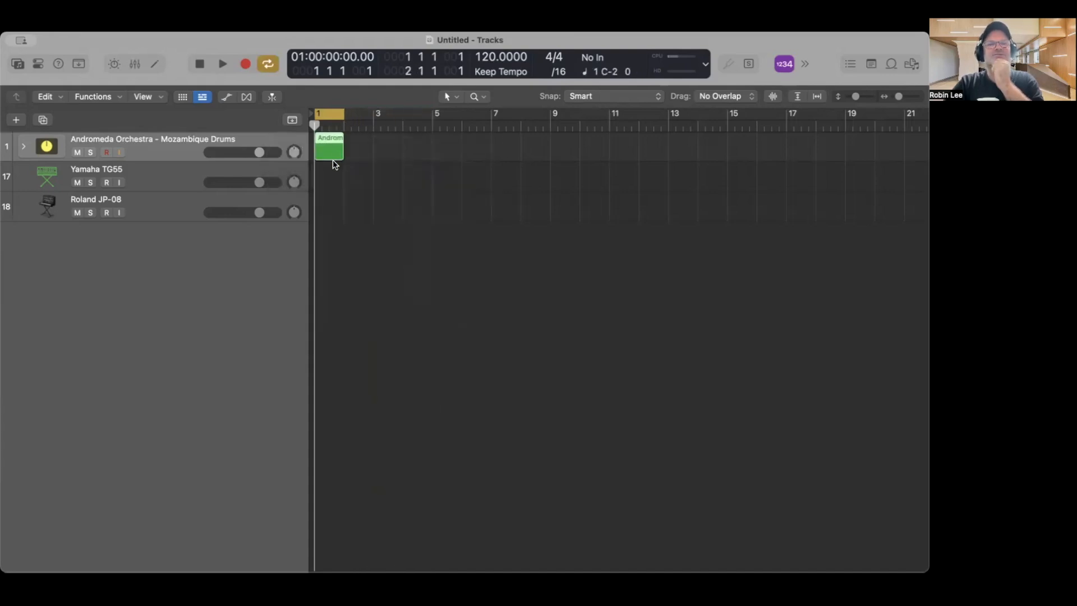
Open the new region in the Piano Roll and enlarge the editor to expose the drum note rows.
key(e)
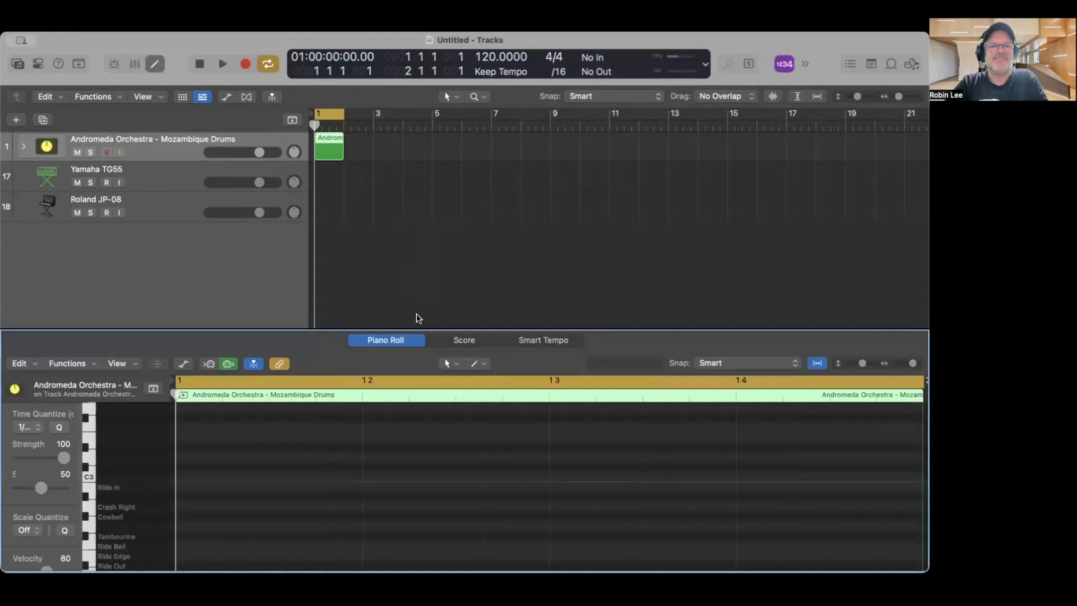
drag(432, 331, 429, 91)
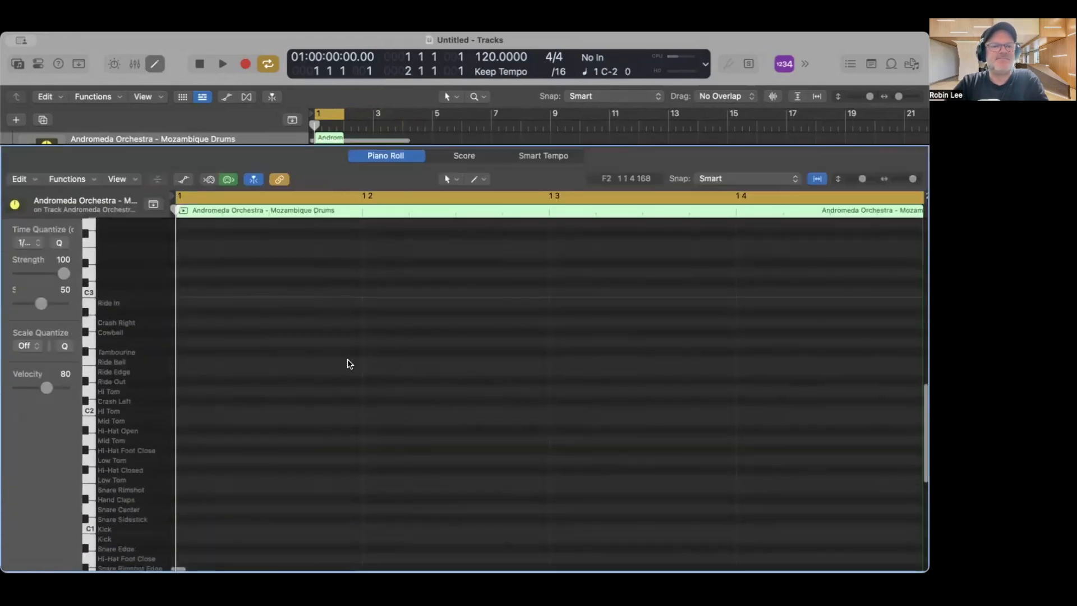
scroll(349, 363, down, 3)
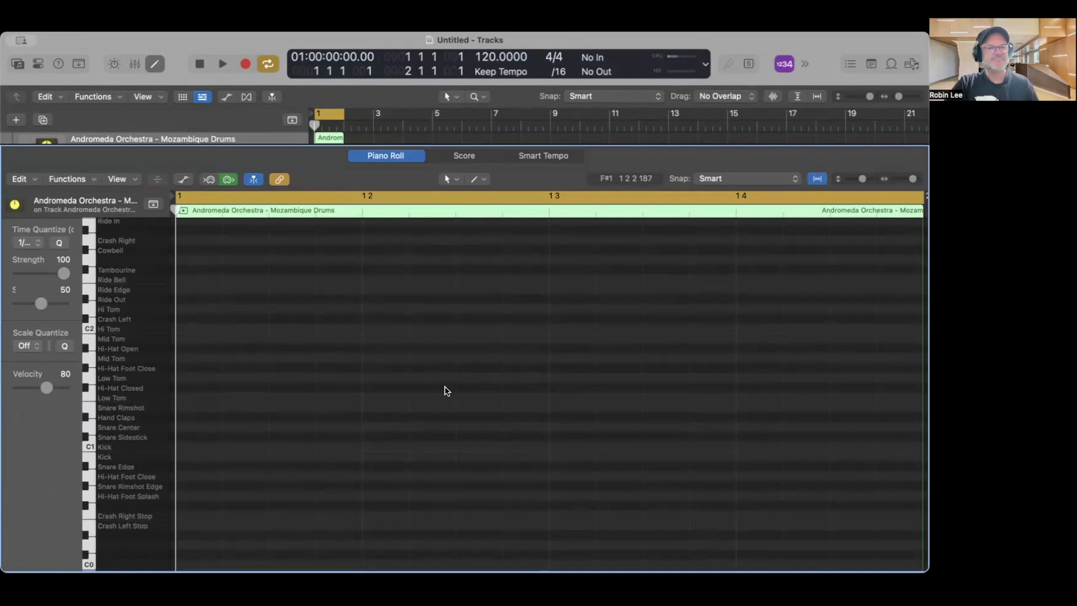
Fill the bar with four quarter-note Kick notes on C1 at velocity 127, one on each beat.
right_click(190, 450)
click(212, 411)
click(70, 386)
drag(195, 449, 390, 454)
click(466, 436)
drag(467, 436, 572, 453)
drag(208, 408, 766, 498)
drag(218, 447, 360, 447)
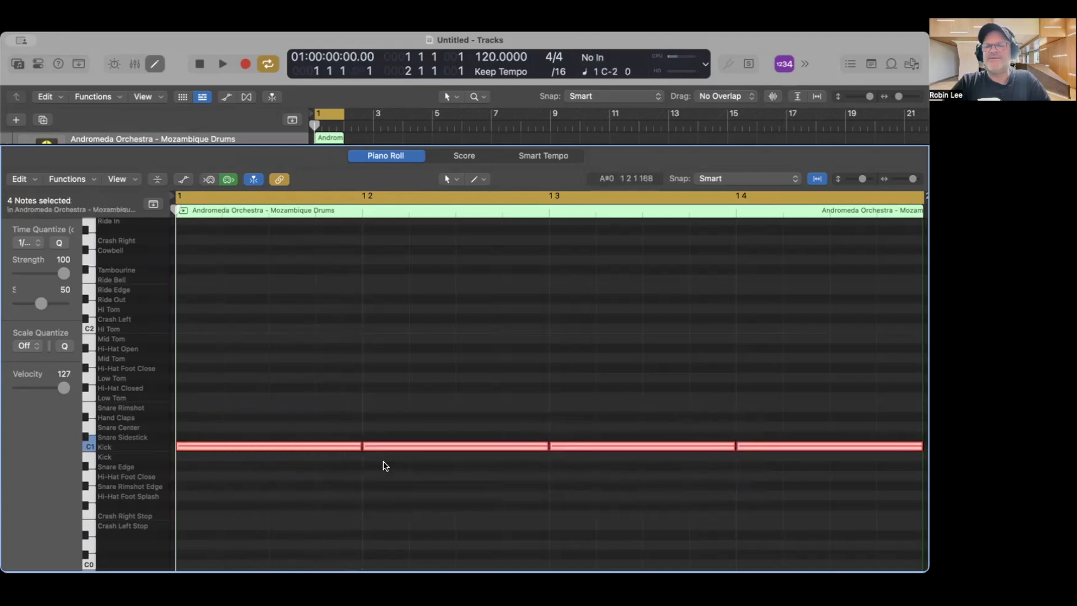
click(414, 475)
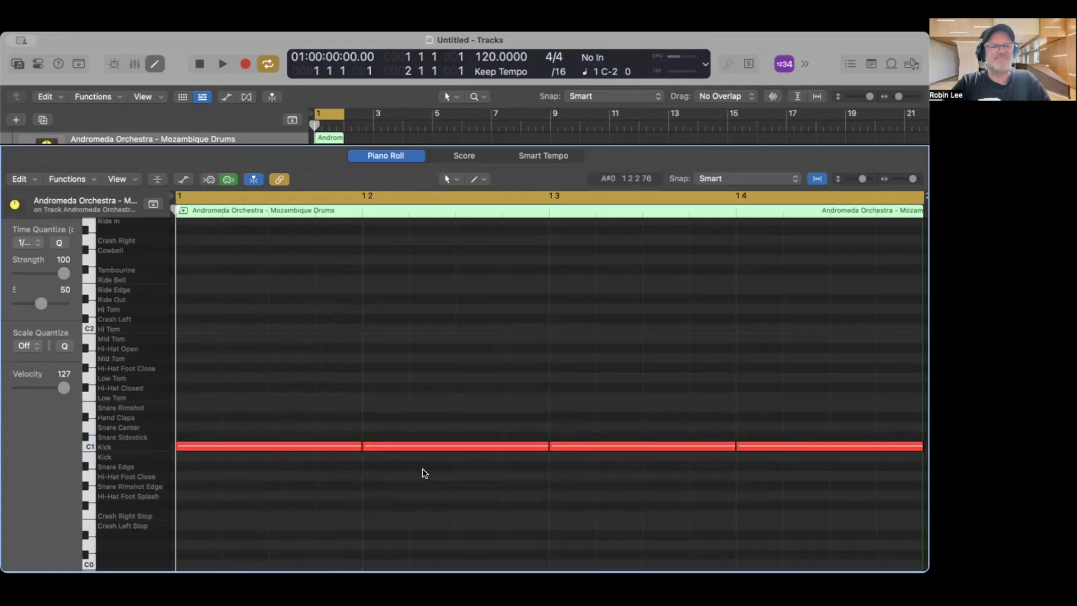
scroll(421, 448, down, 1)
scroll(422, 452, up, 1)
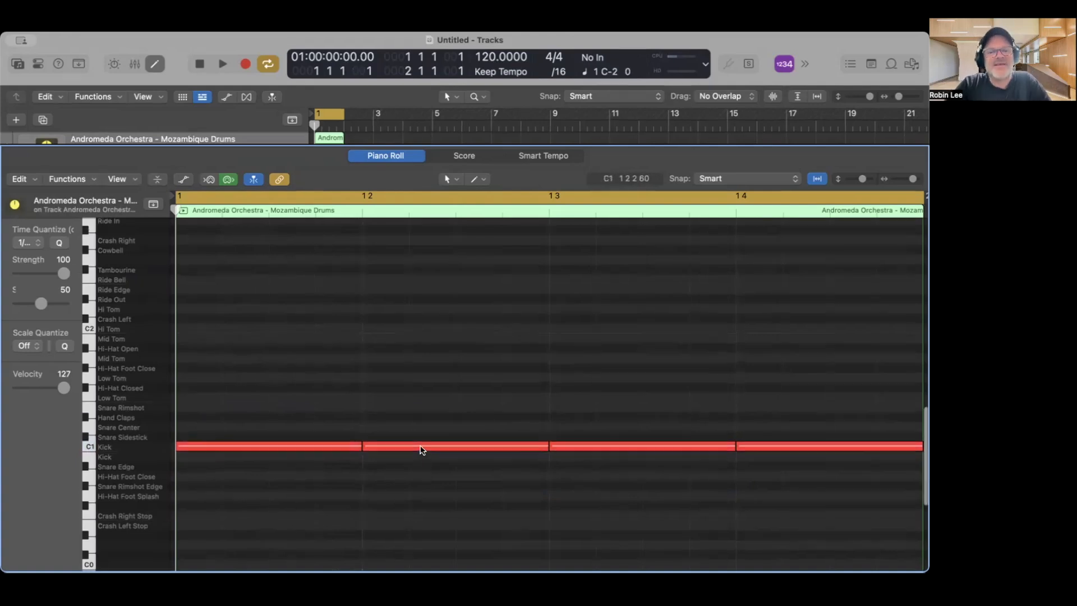
Copy the kick notes on beats 2 and 4 to the Snare Center row (D1) and the Hand Claps row (D#1).
click(422, 452)
shift+click(769, 459)
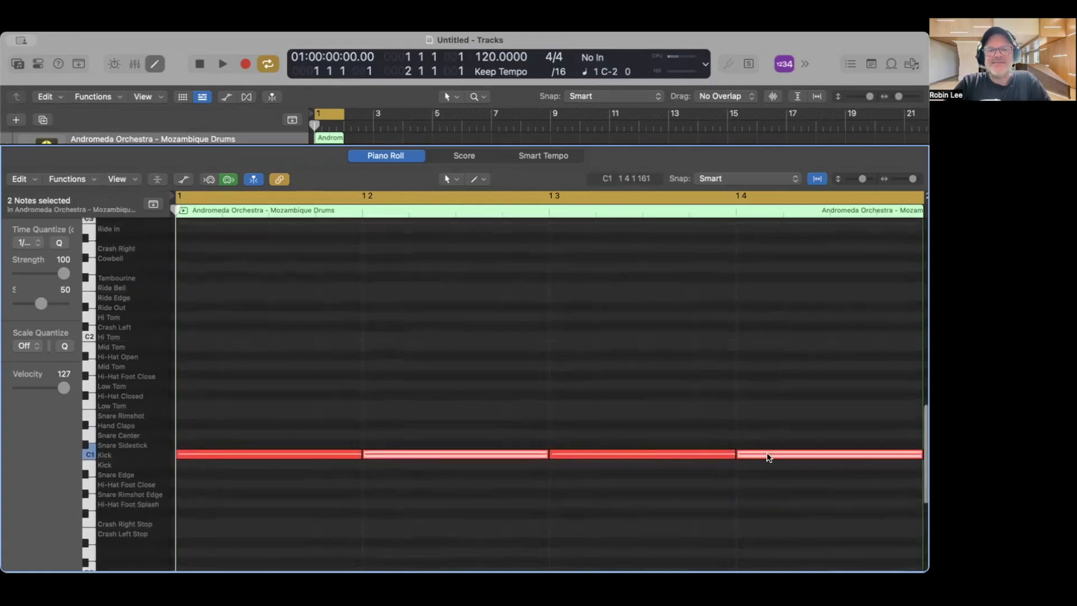
drag(429, 456, 430, 437)
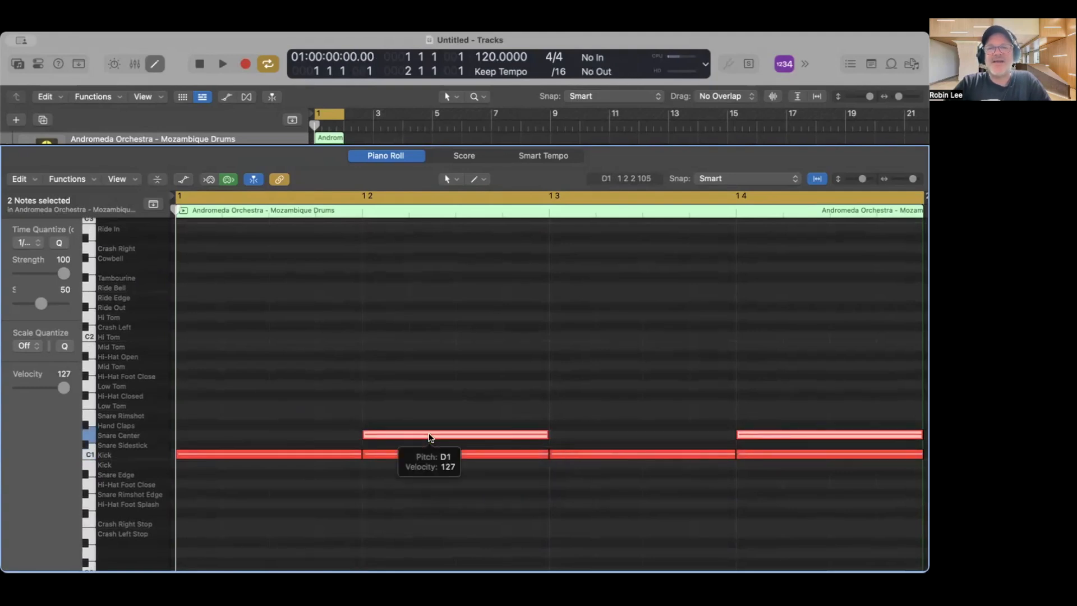
drag(431, 439, 430, 428)
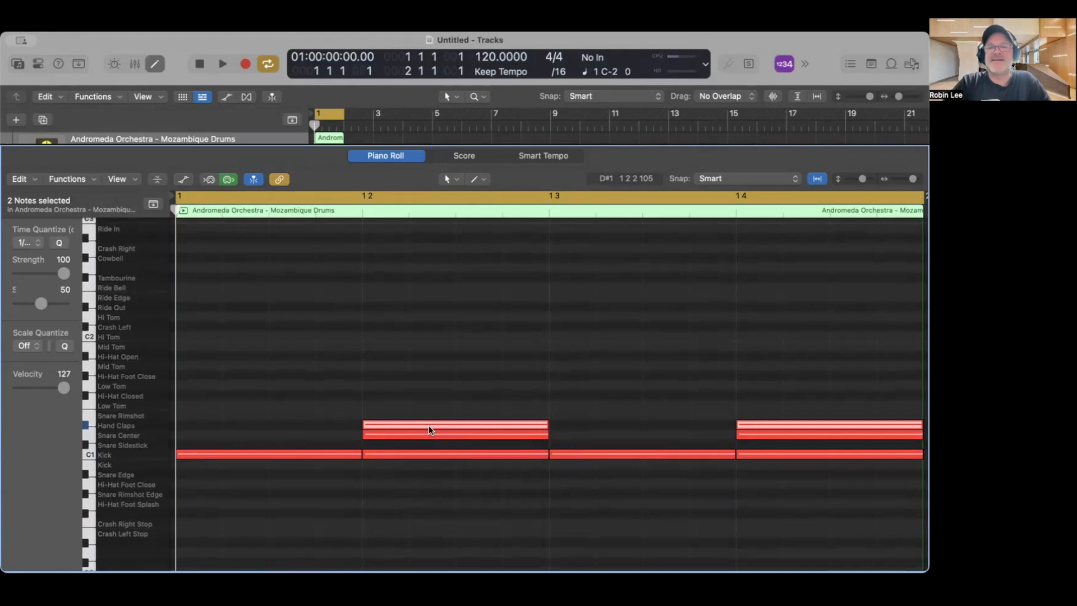
click(430, 412)
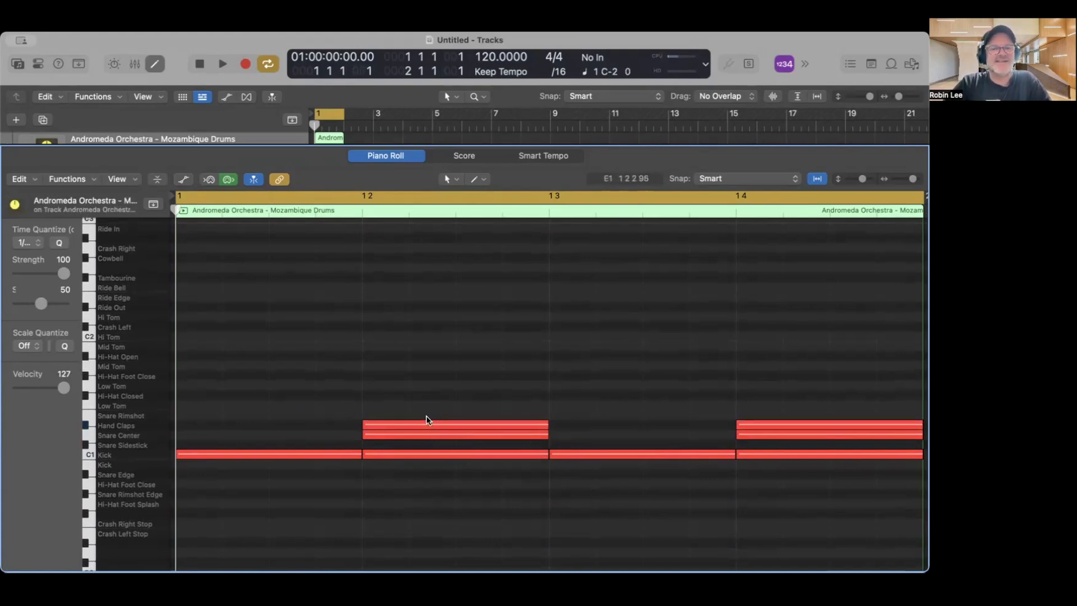
Fill the Hi-Hat Closed row with eighth notes across the bar, alternating velocity 127 on the beats and 62 on the offbeats.
drag(424, 420, 241, 397)
drag(362, 395, 322, 397)
drag(64, 387, 43, 388)
drag(231, 369, 316, 409)
drag(231, 399, 418, 398)
drag(580, 356, 583, 398)
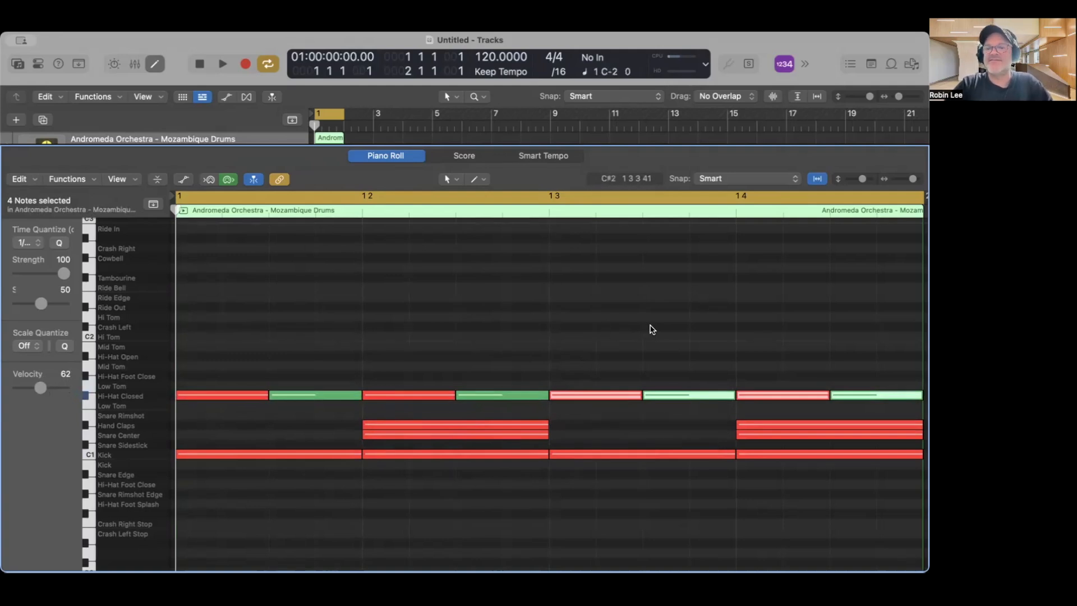
Play back the looped one-bar drum pattern twice to check the groove.
scroll(651, 330, right, 1)
drag(913, 179, 911, 180)
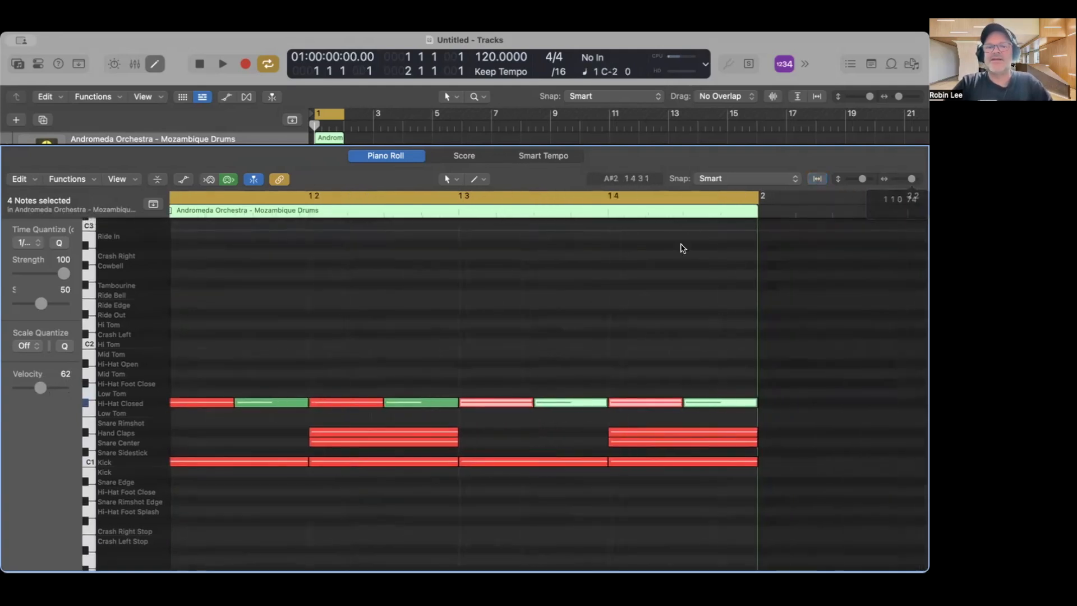
key(space)
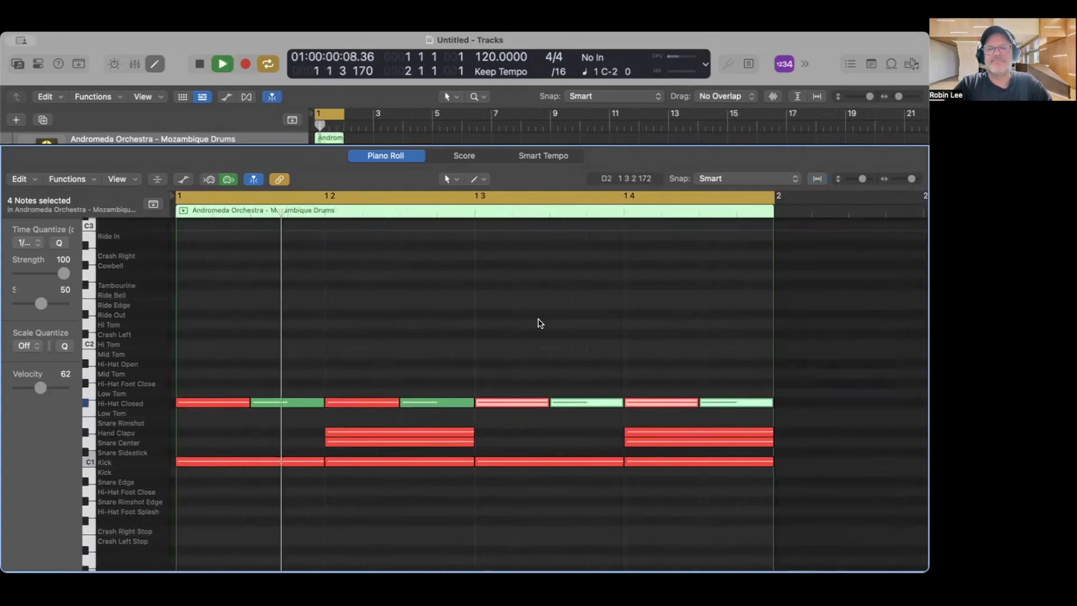
key(space)
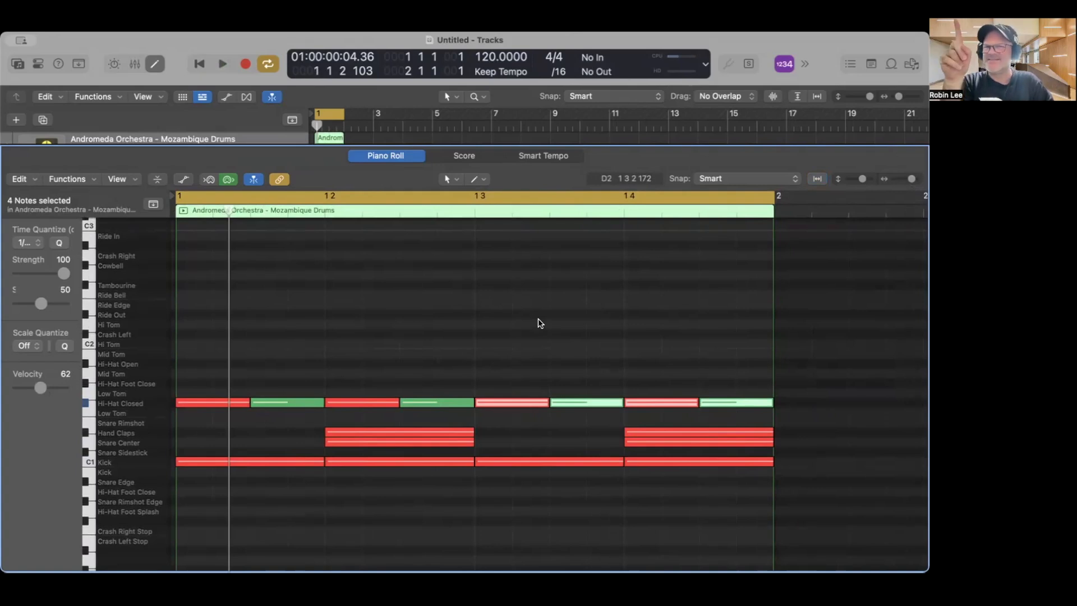
key(space)
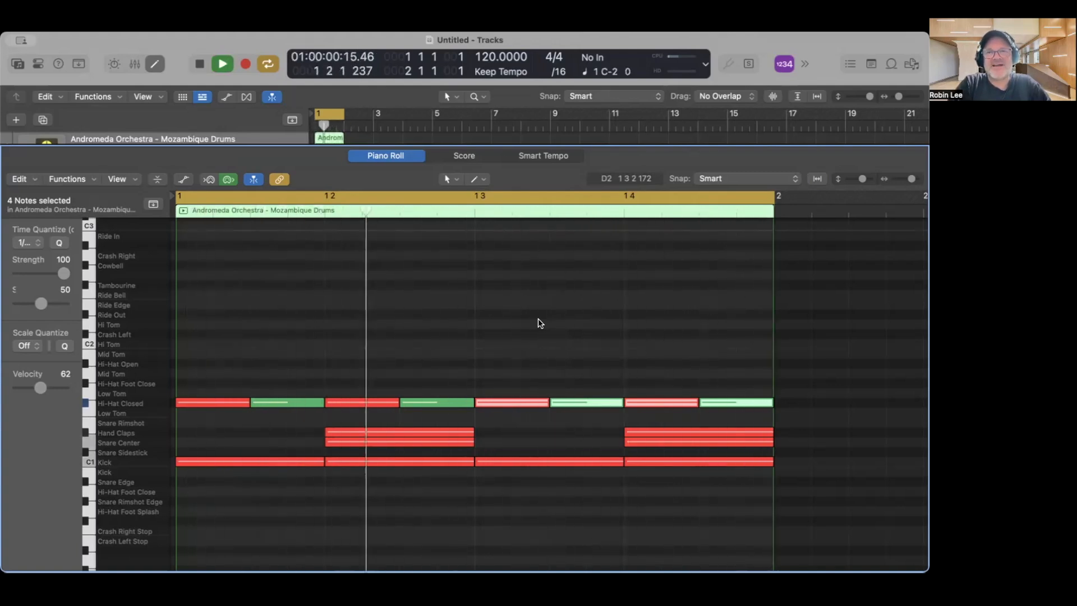
key(space)
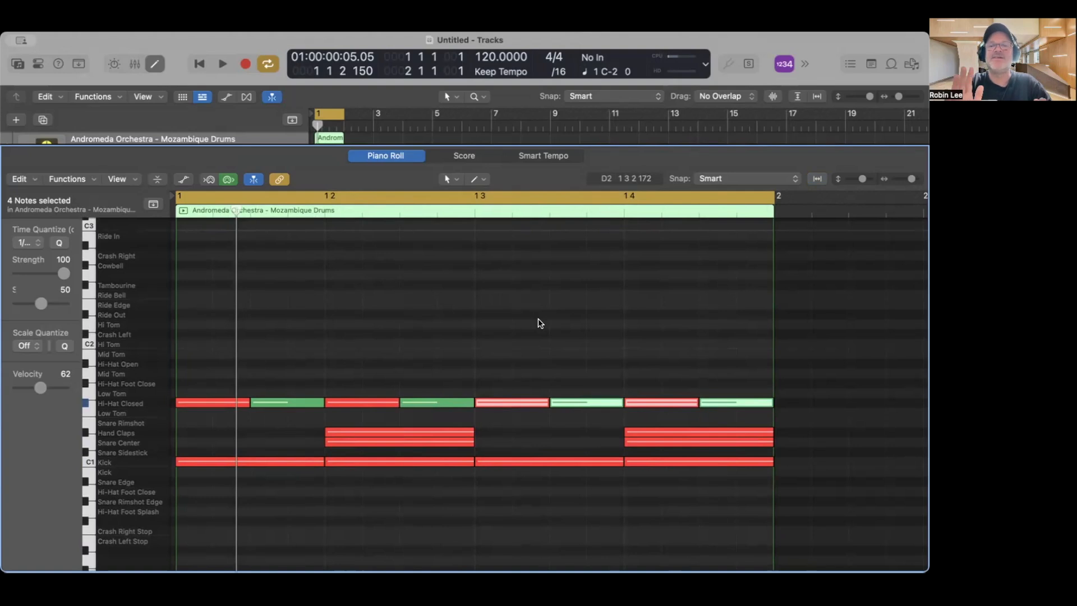
Copy the one-bar drum region to bar 2 and extend the cycle range across bars 1 and 2.
click(389, 157)
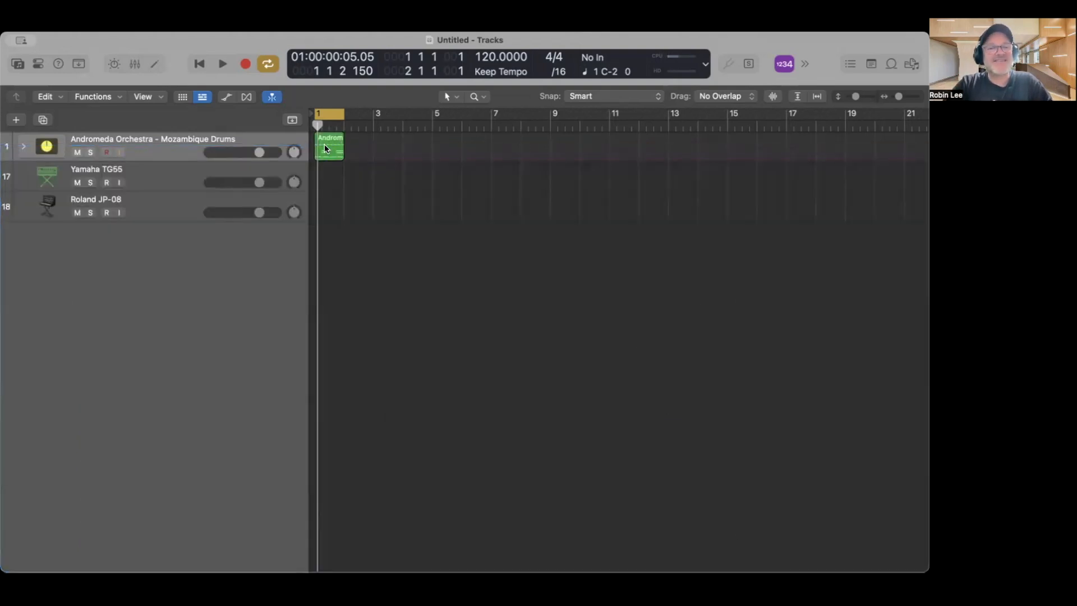
drag(316, 137, 504, 210)
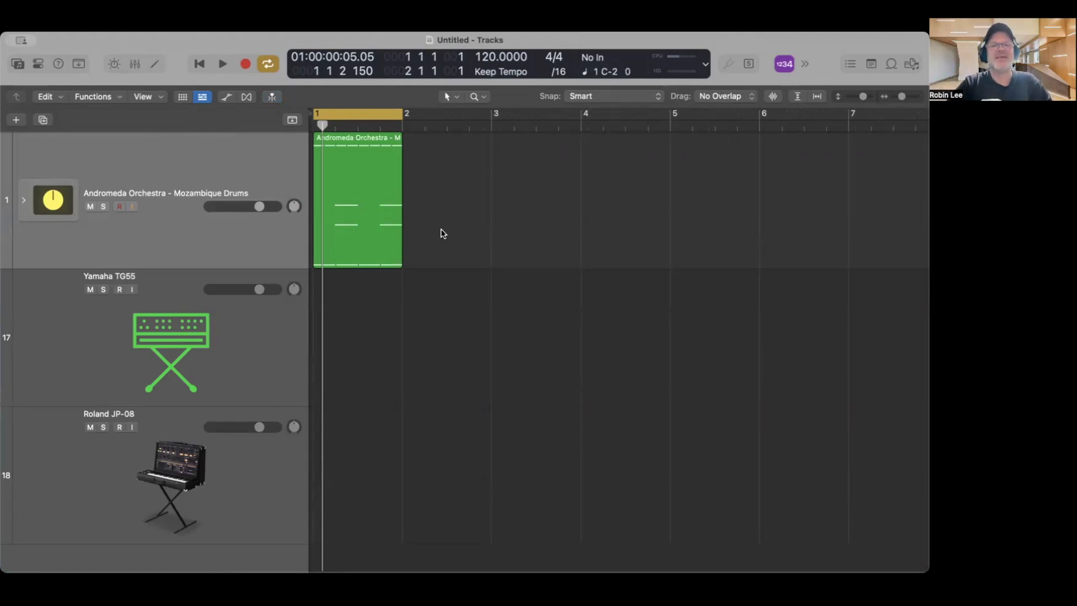
drag(352, 204, 441, 215)
drag(337, 112, 428, 113)
drag(314, 111, 492, 113)
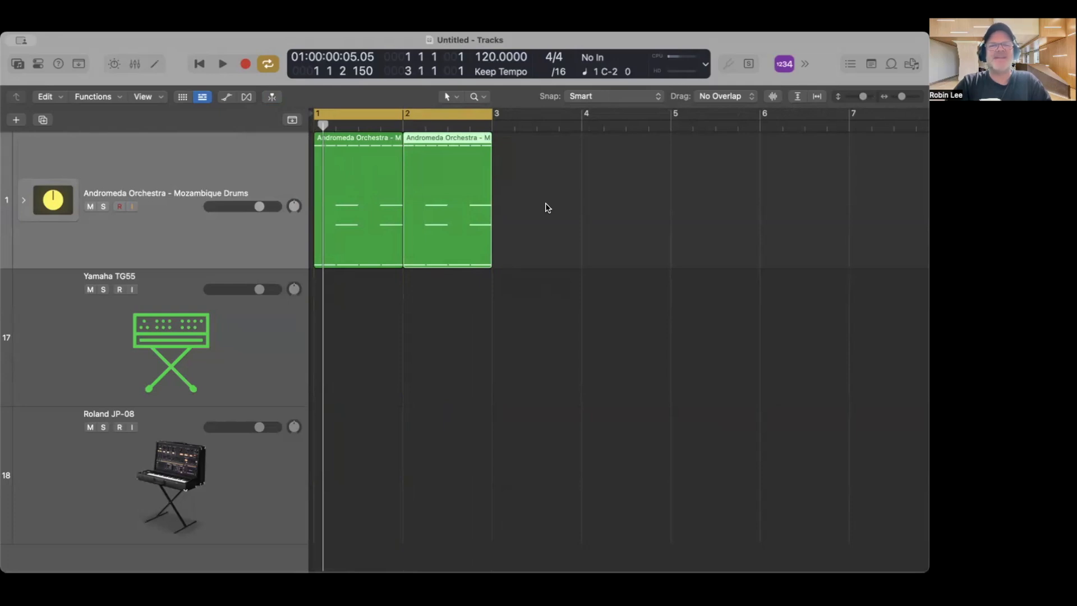
In the bar 2 region, shorten the closed hi-hat note before beat 3 to a sixteenth and copy it onto the last sixteenth of beat 2.
double_click(465, 204)
scroll(465, 202, left, 10)
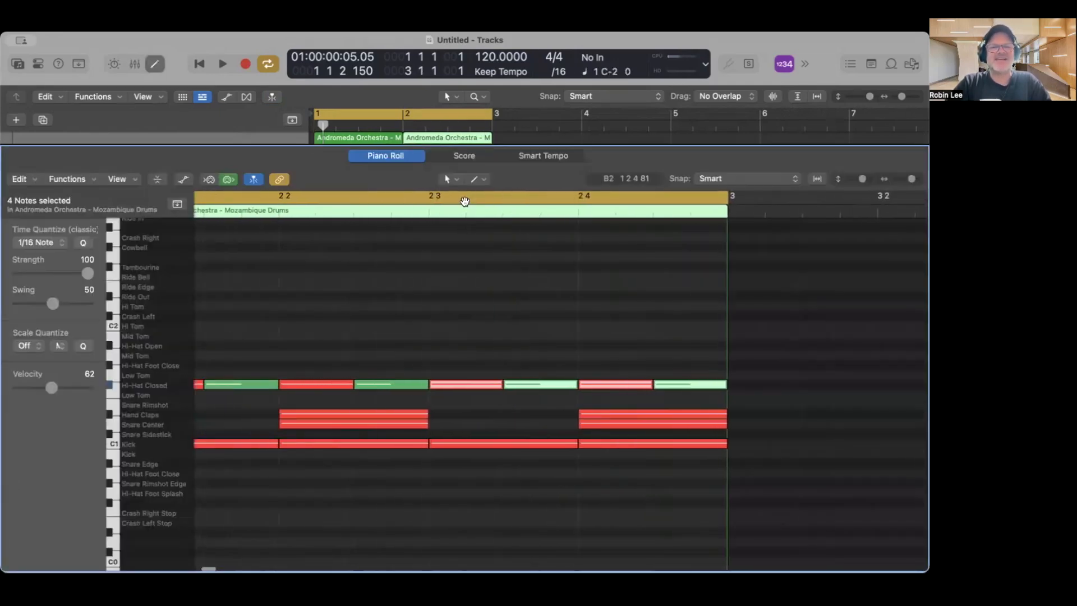
scroll(465, 201, right, 3)
scroll(465, 201, right, 3)
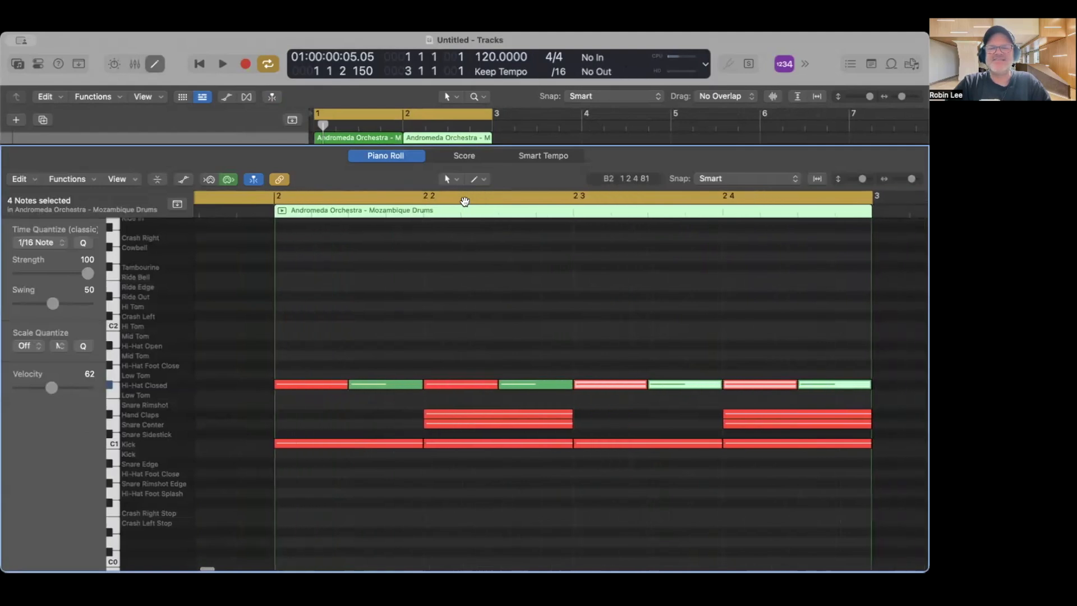
click(620, 316)
scroll(619, 317, up, 1)
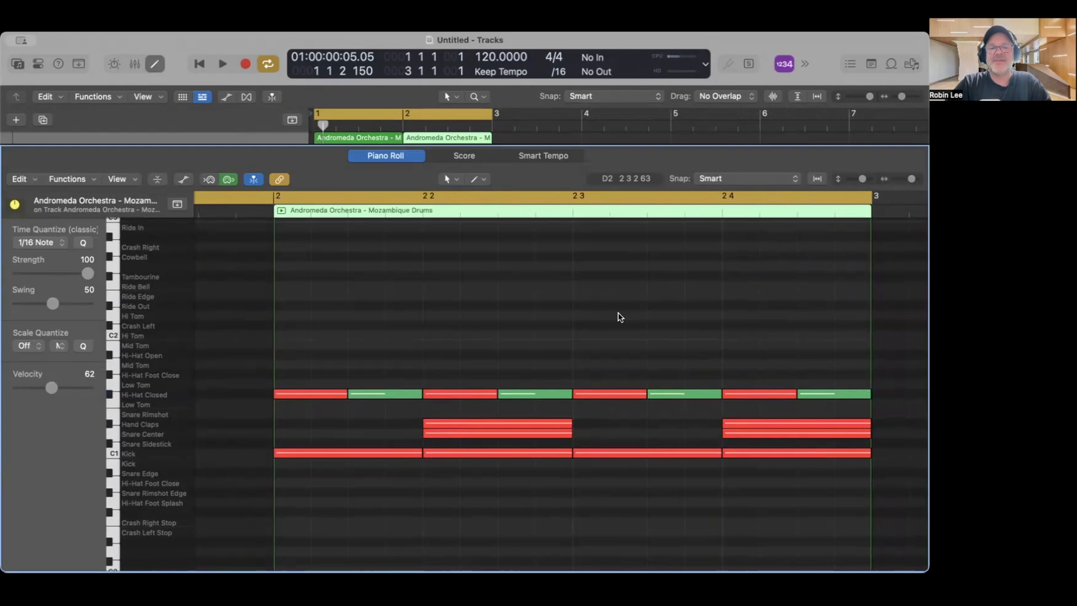
mouse_move(570, 395)
mouse_down()
mouse_move(534, 398)
mouse_move(558, 398)
mouse_up()
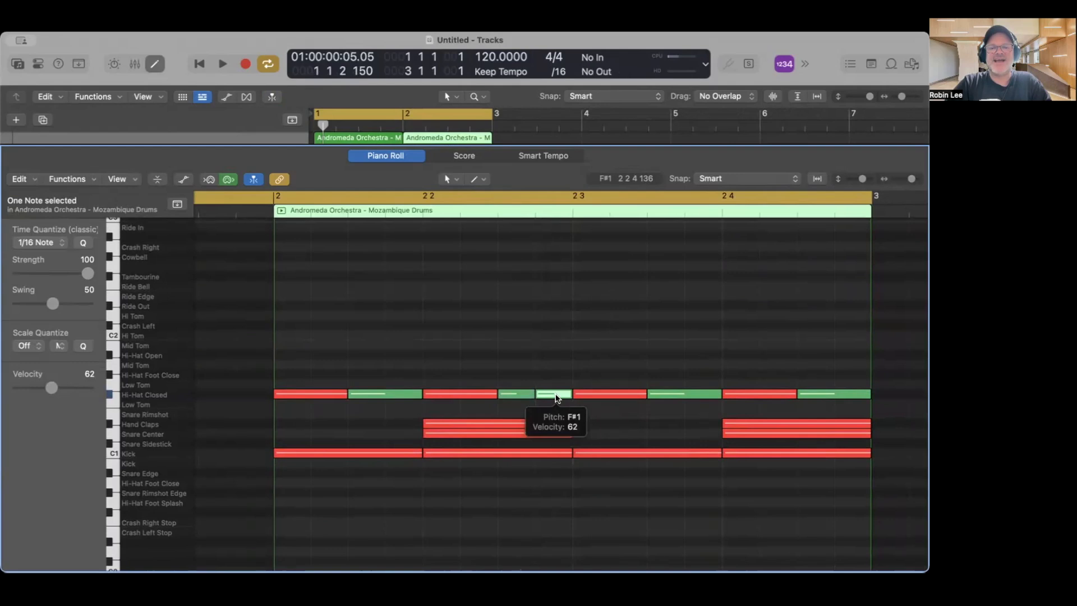
drag(557, 355, 554, 401)
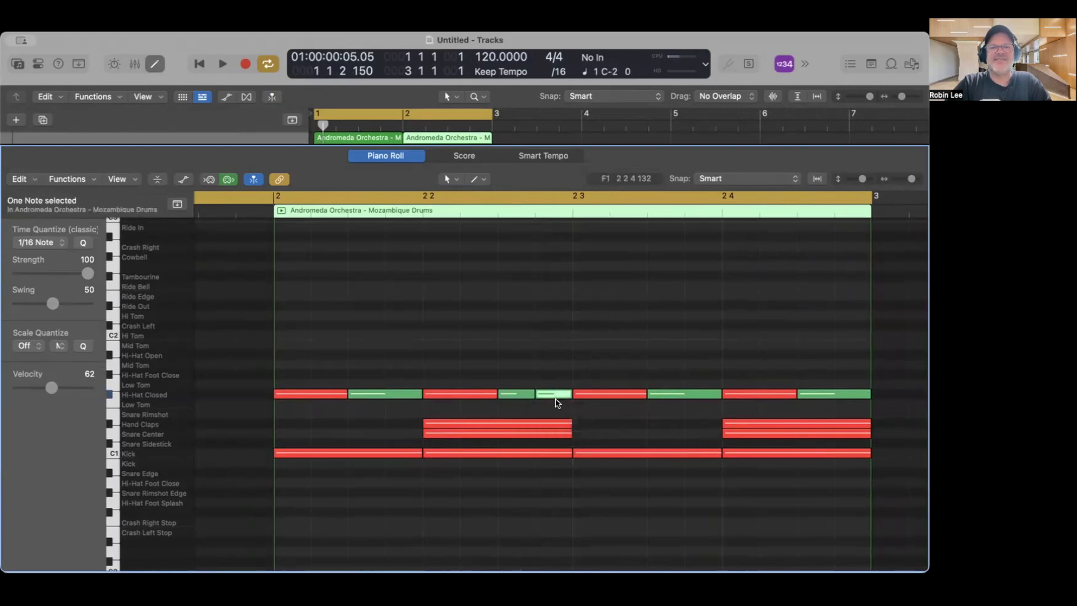
click(555, 330)
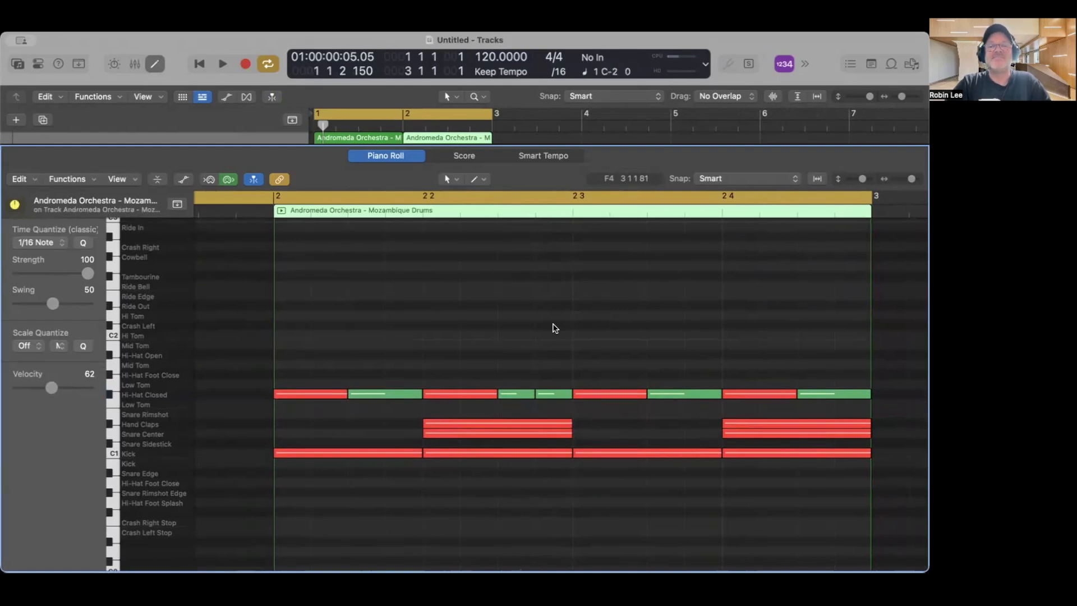
key(e)
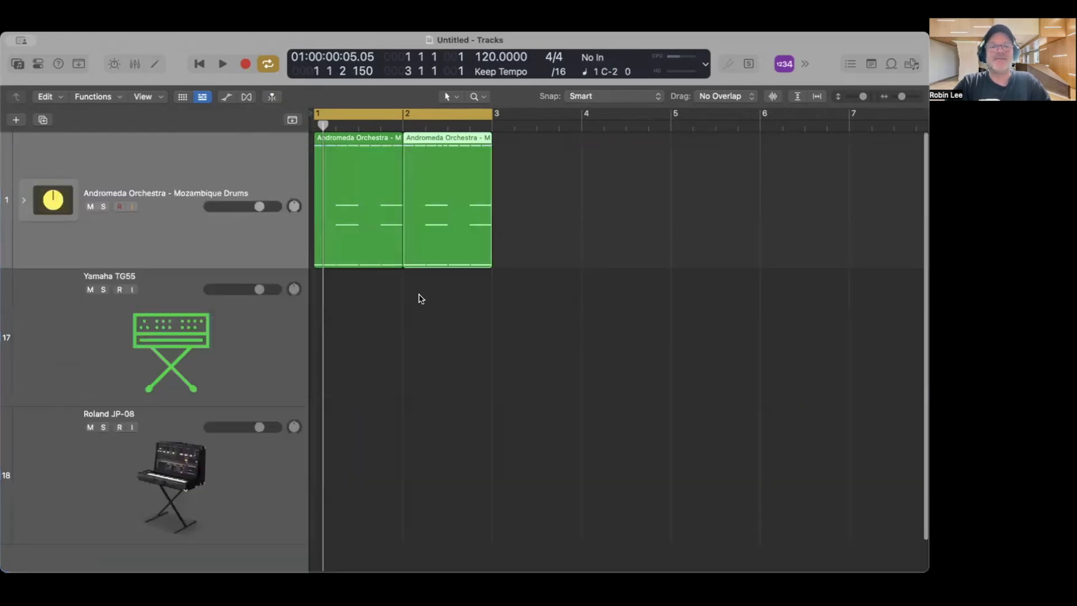
Show the inspector and rename the bar 1 drum region to A.
click(359, 219)
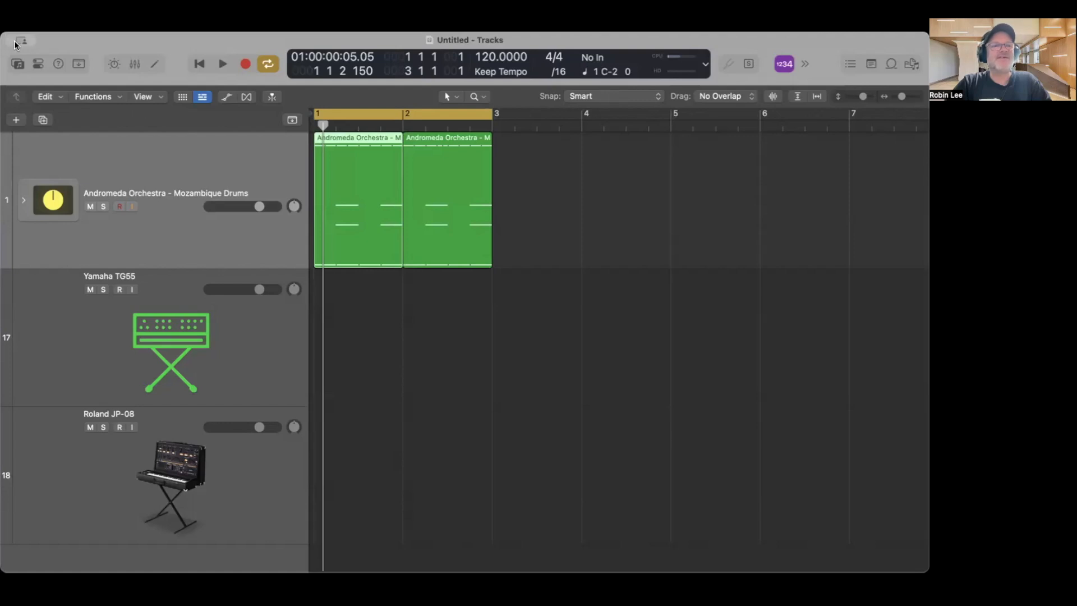
click(38, 63)
double_click(51, 96)
text(A)
key(Return)
Rename the bar 2 drum region to B.
click(508, 313)
click(611, 211)
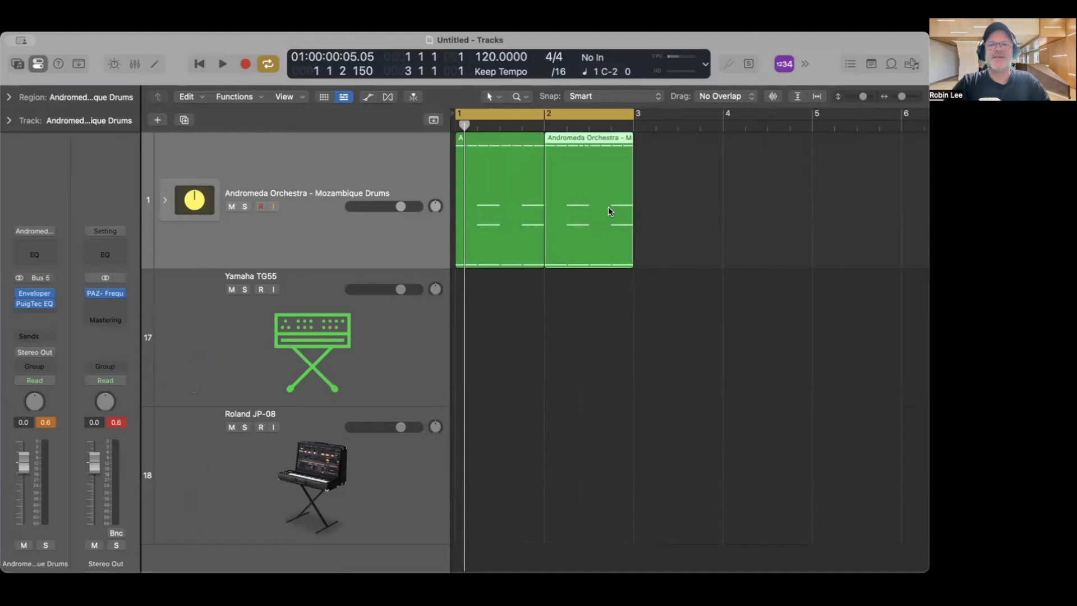
double_click(50, 97)
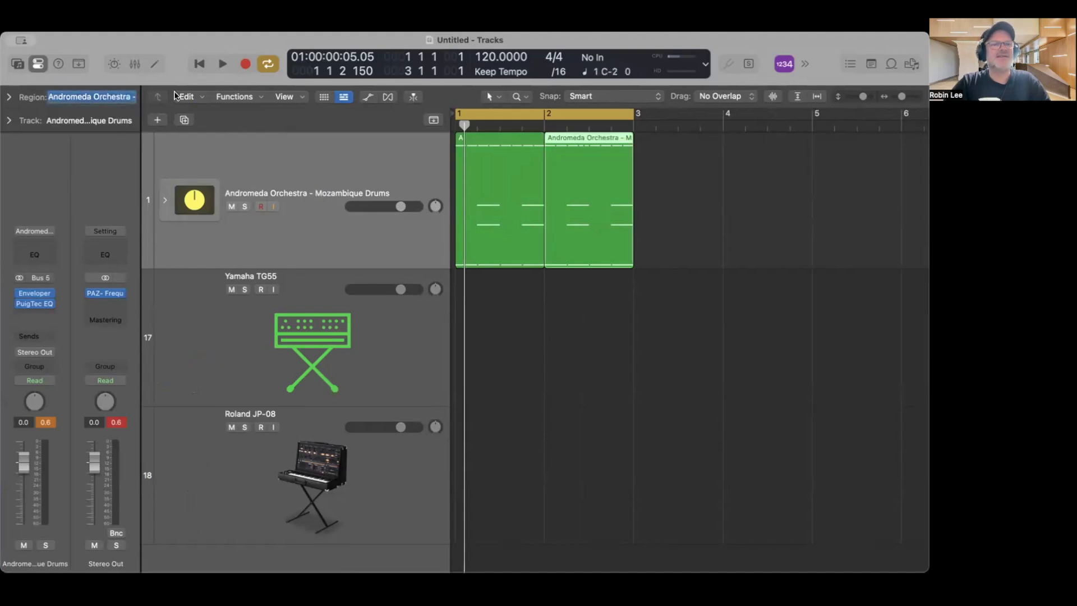
text(B)
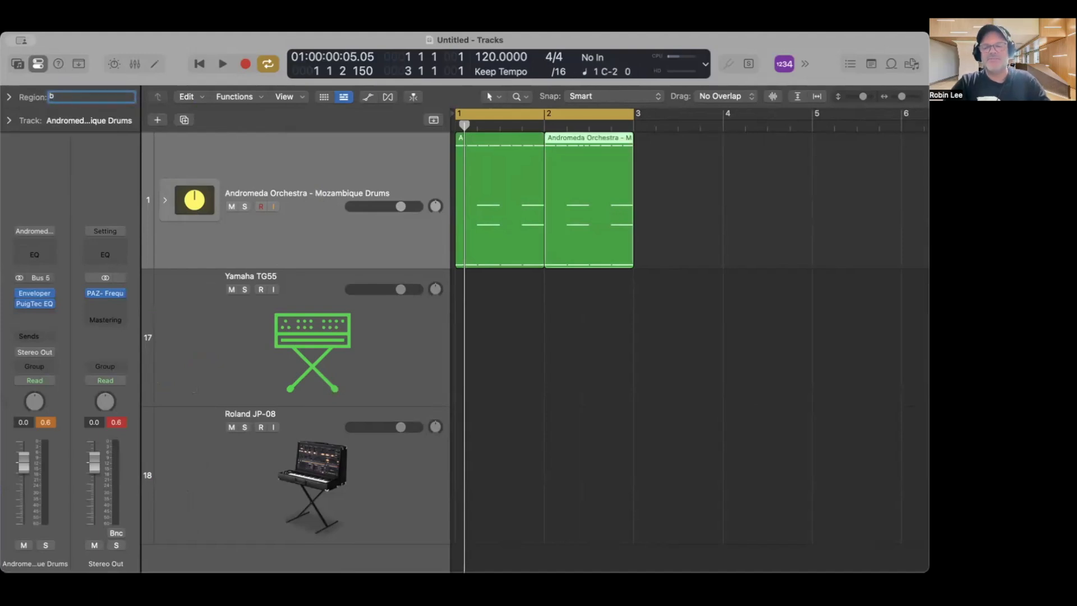
key(Return)
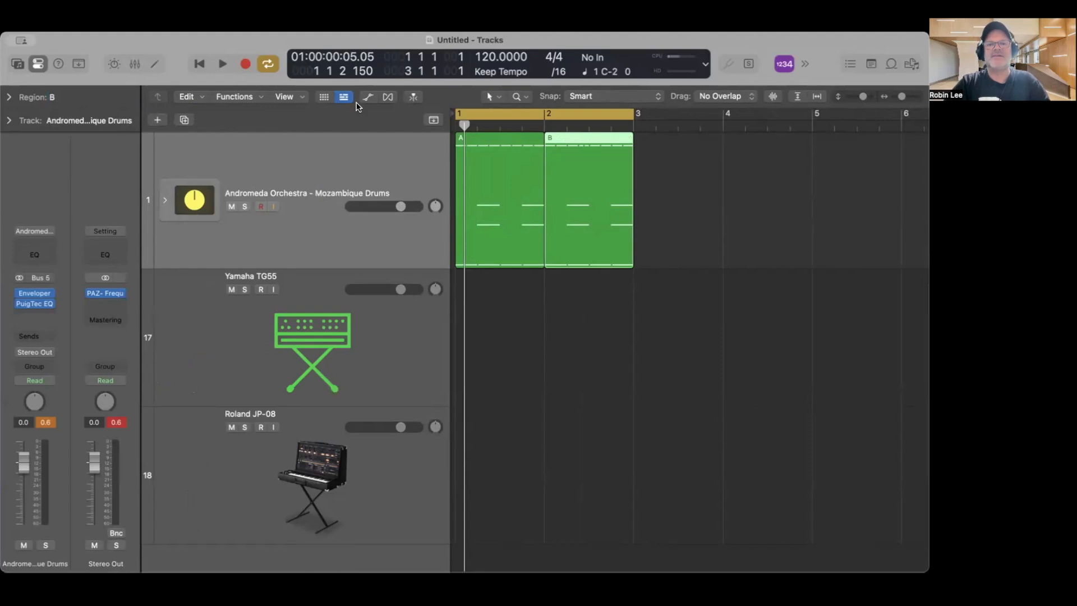
Color region B blue to distinguish it from region A.
key(alt+c)
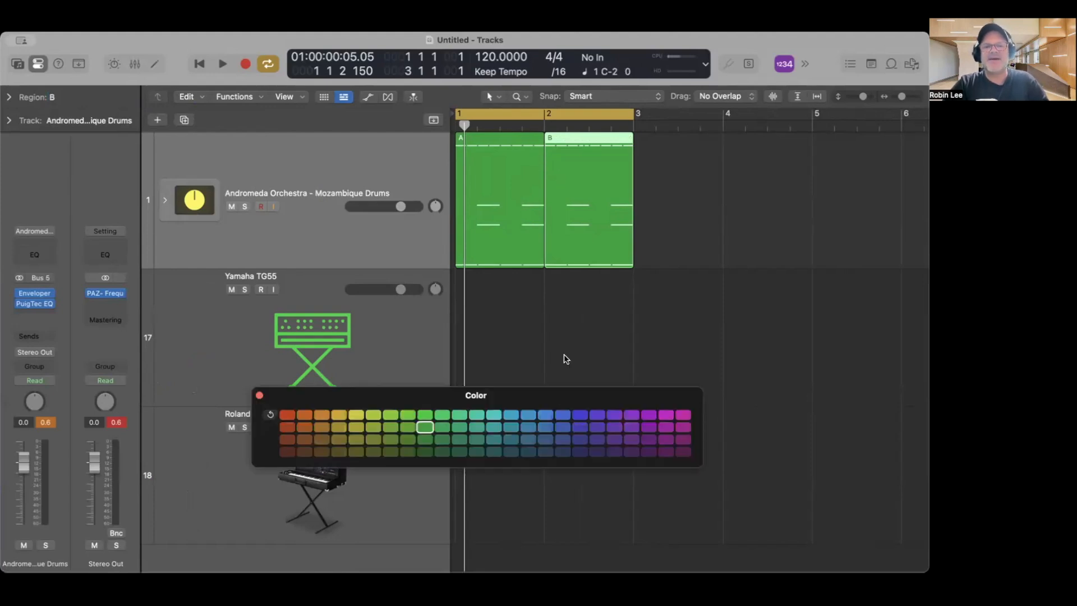
click(580, 415)
click(259, 395)
click(603, 361)
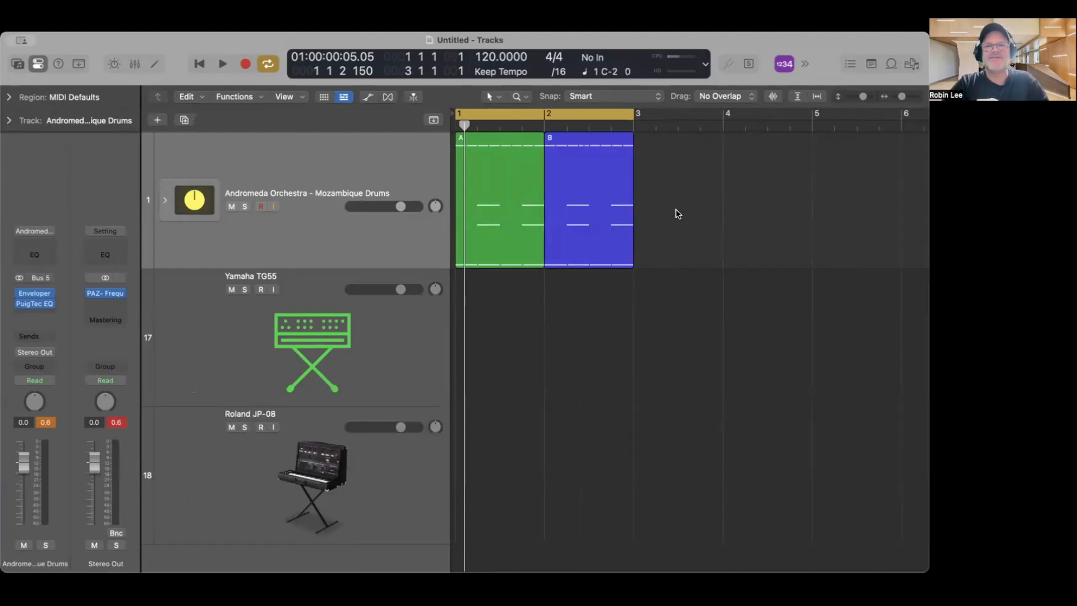
Open regions A and B together in the Piano Roll, fit both bars in view, and audition the two-bar groove.
drag(678, 214, 492, 197)
double_click(492, 197)
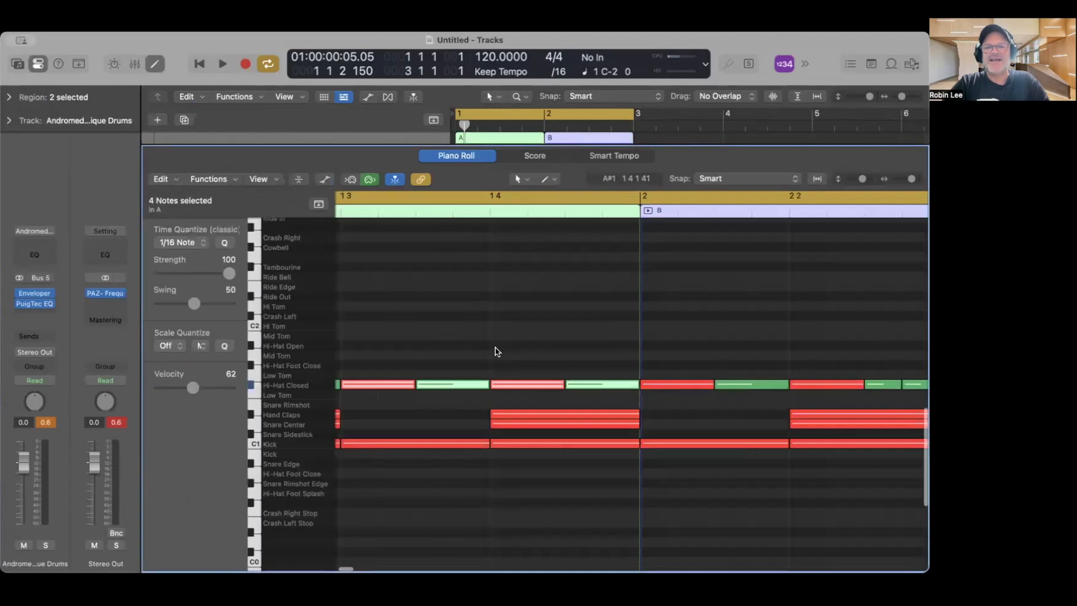
scroll(495, 352, right, 10)
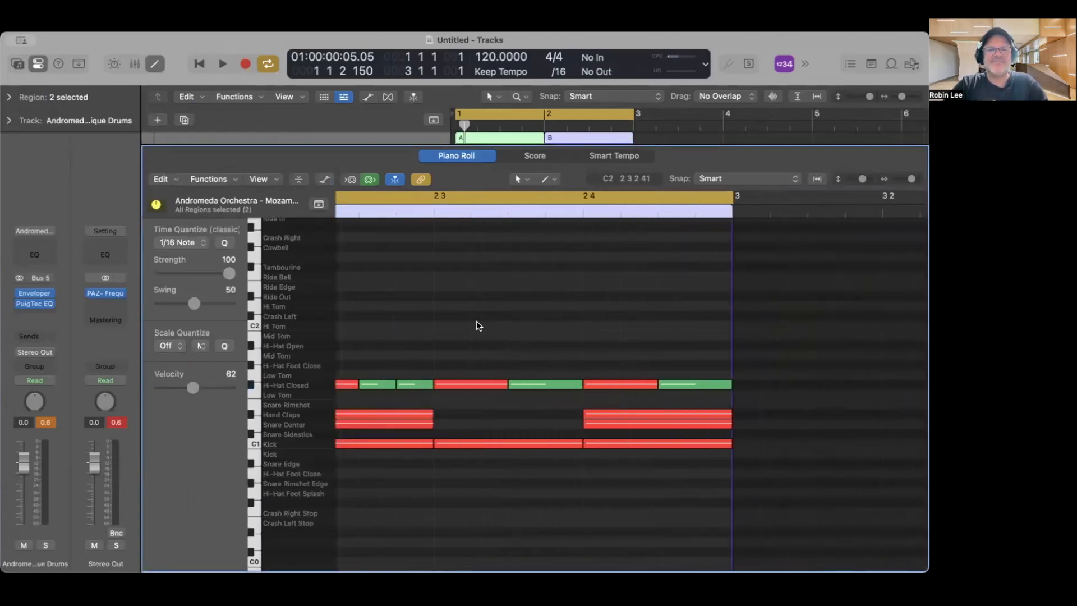
scroll(479, 325, left, 5)
drag(912, 181, 909, 181)
scroll(625, 258, left, 3)
scroll(626, 258, up, 1)
key(space)
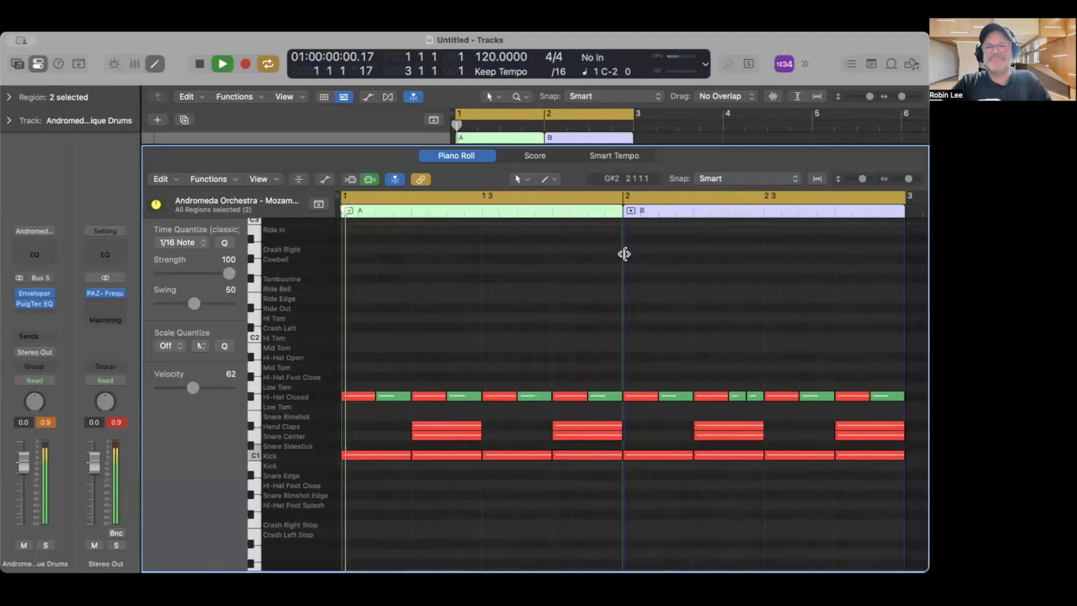
key(space)
key(p)
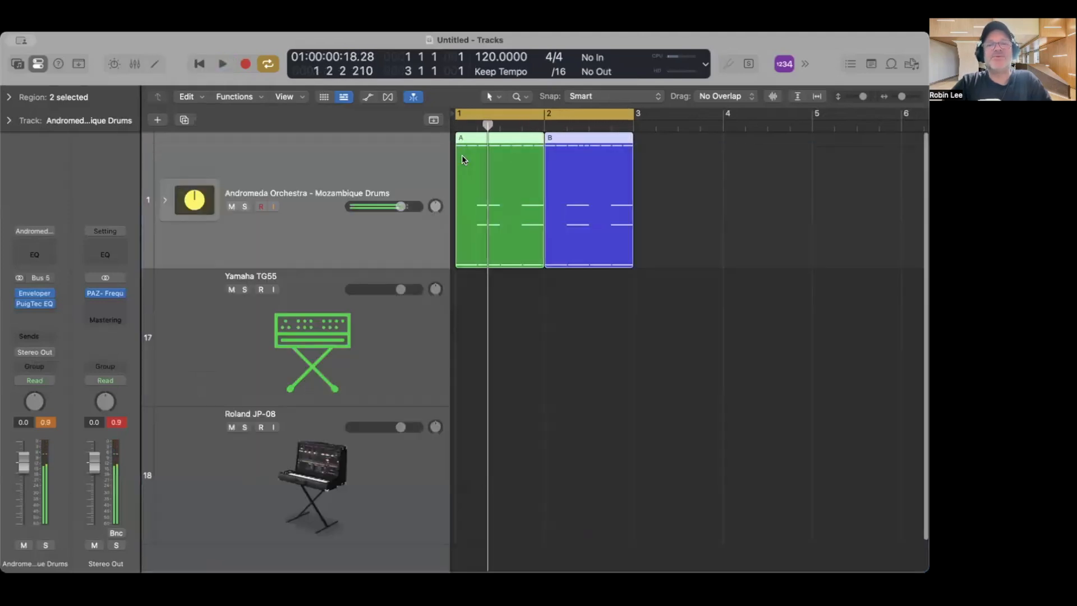
Turn off cycle mode, then copy region A to bar 3 and region B to bar 4 on the drum track.
click(698, 234)
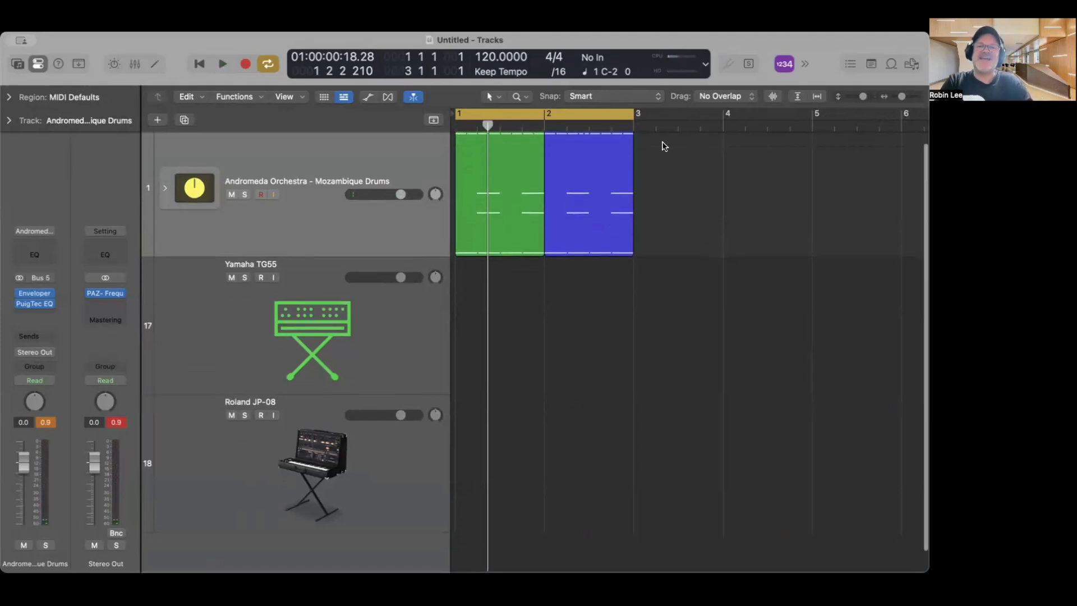
key(c)
click(602, 208)
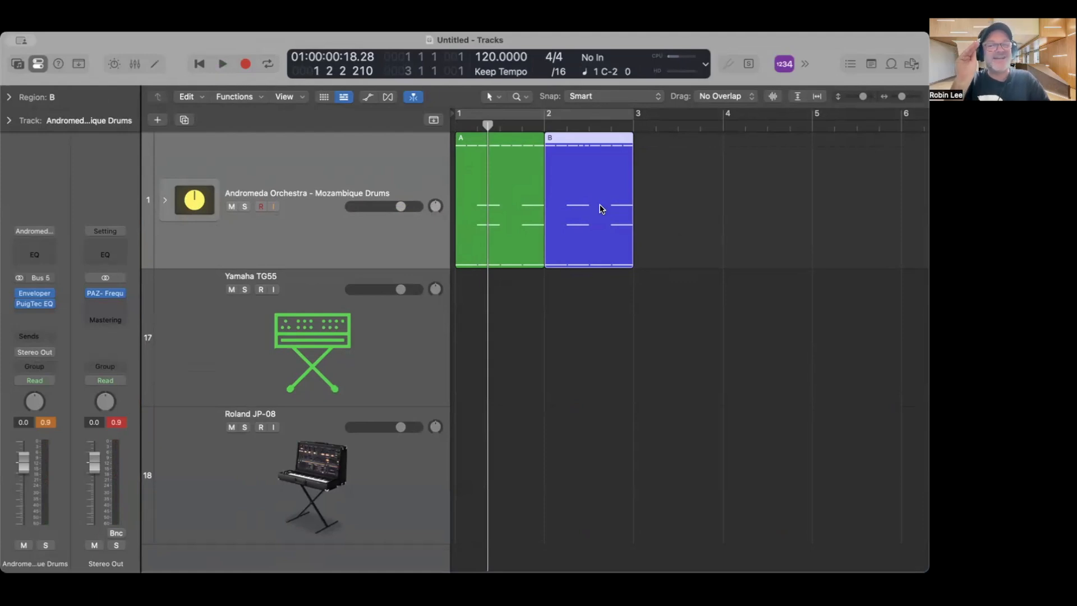
click(662, 197)
click(499, 203)
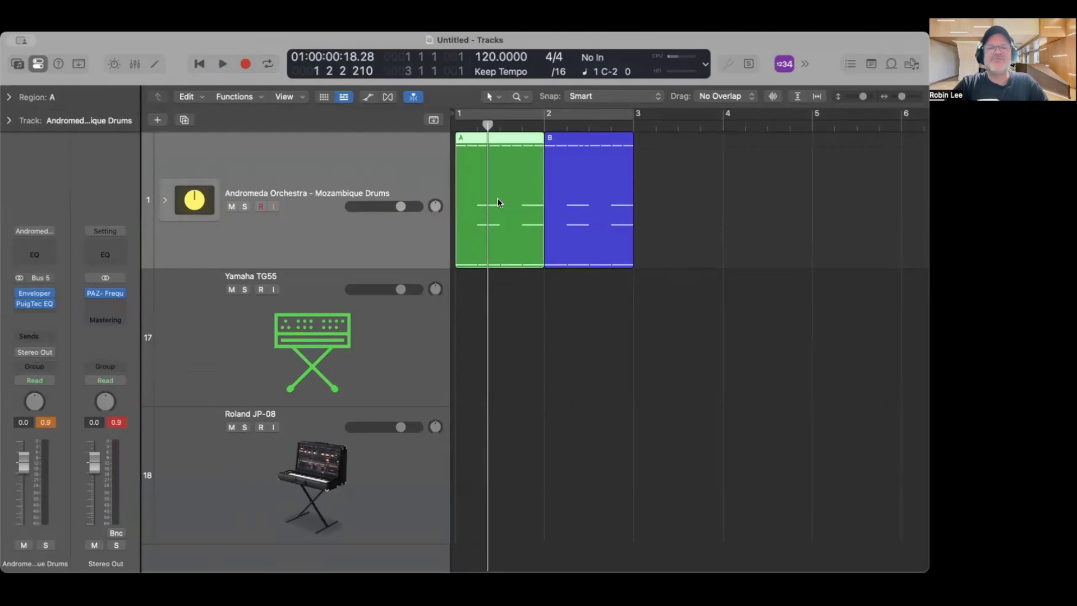
drag(494, 198, 672, 199)
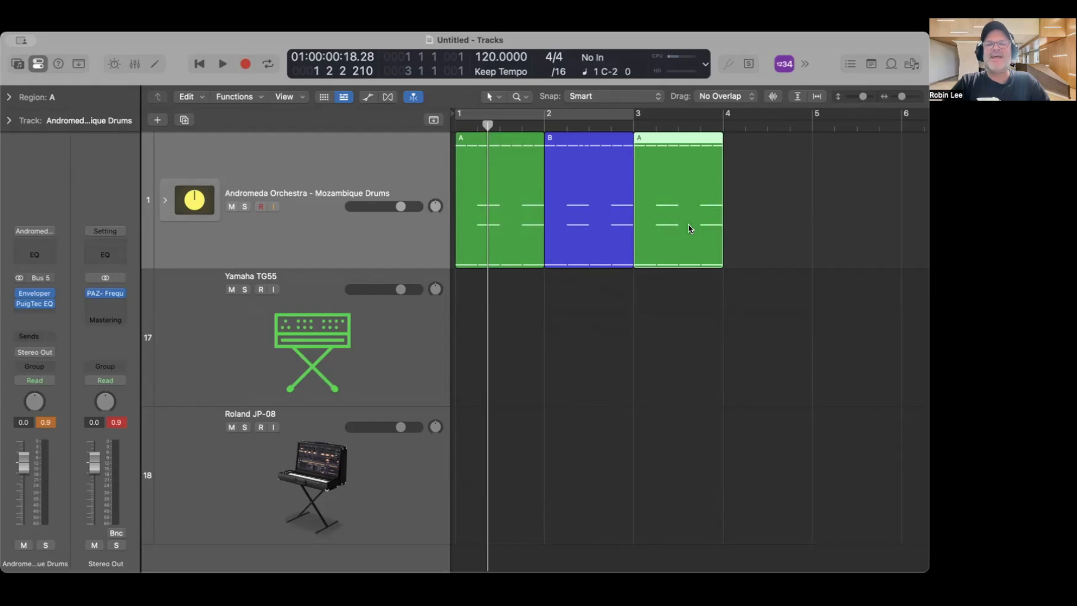
click(580, 215)
drag(577, 214, 763, 227)
Set the cycle to bar 4 and move that region's offbeat closed hi-hat after beat 3 to Hi-Hat Open in the Piano Roll.
drag(729, 120, 812, 120)
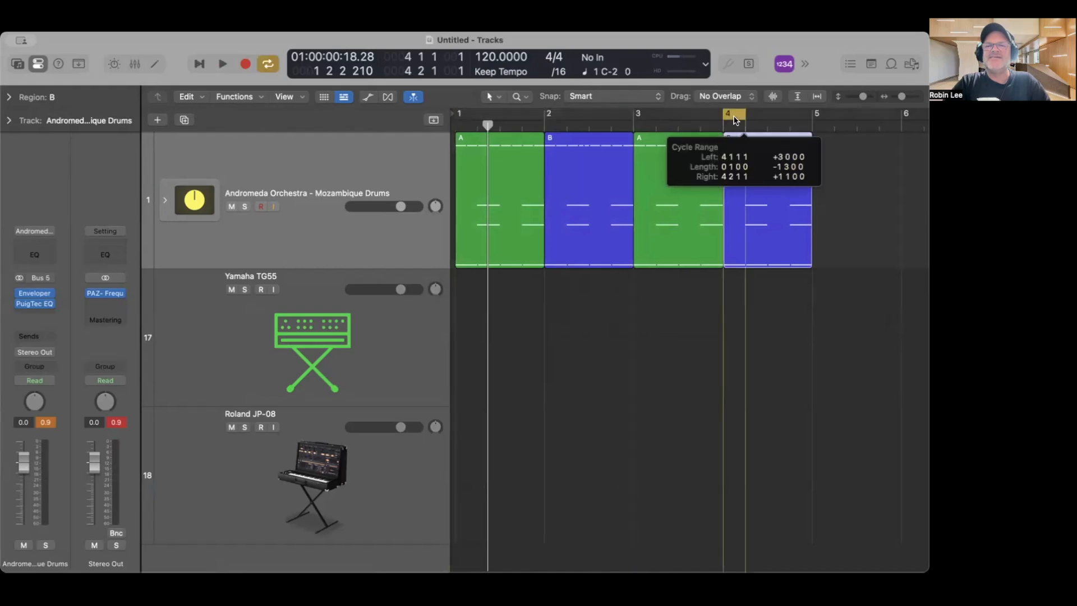
double_click(777, 211)
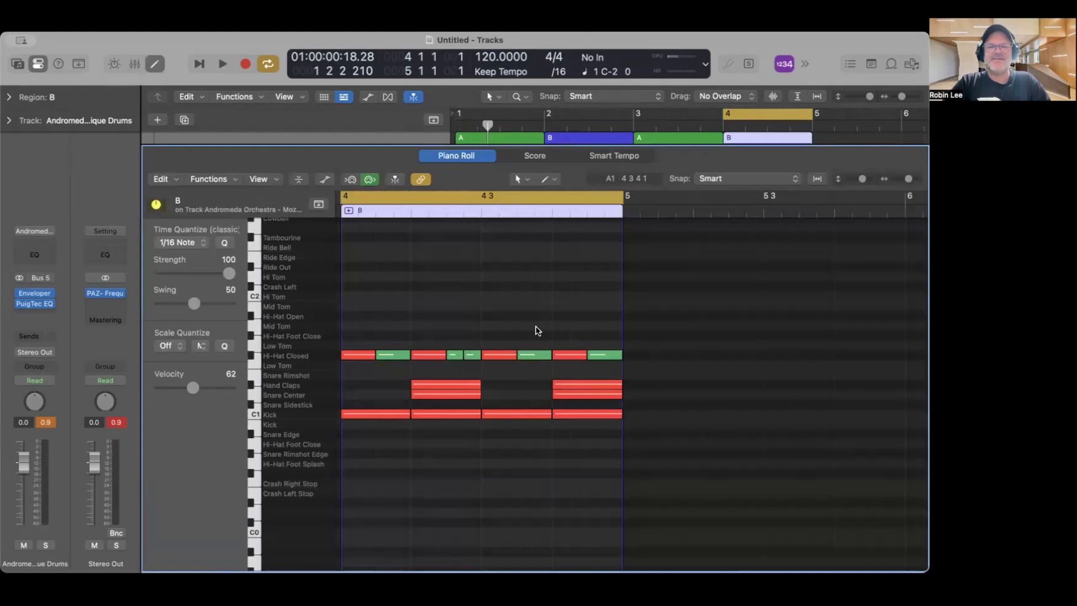
click(528, 357)
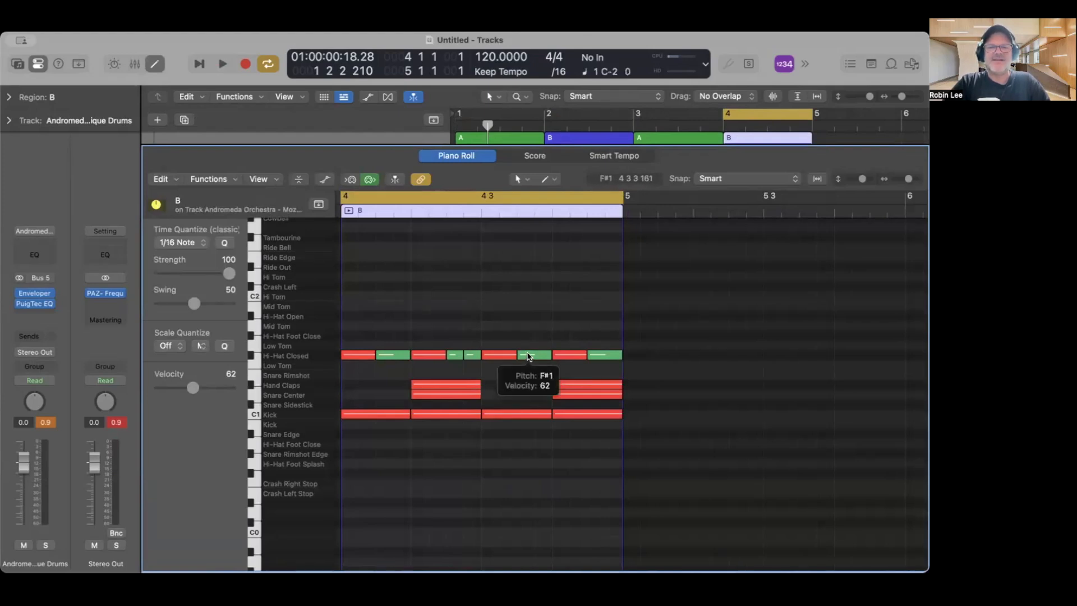
drag(528, 356, 531, 322)
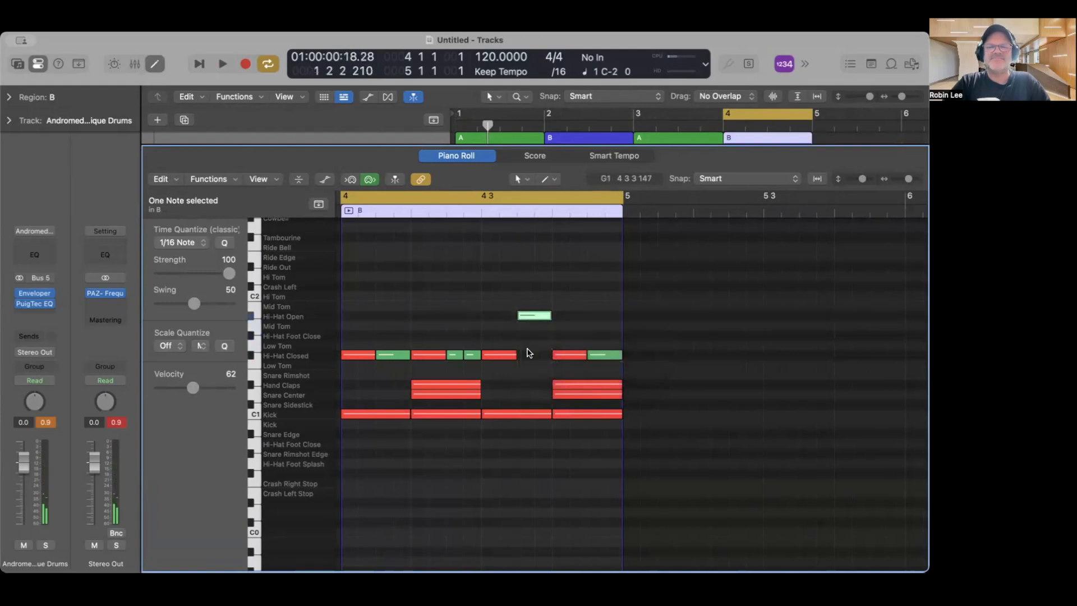
key(p)
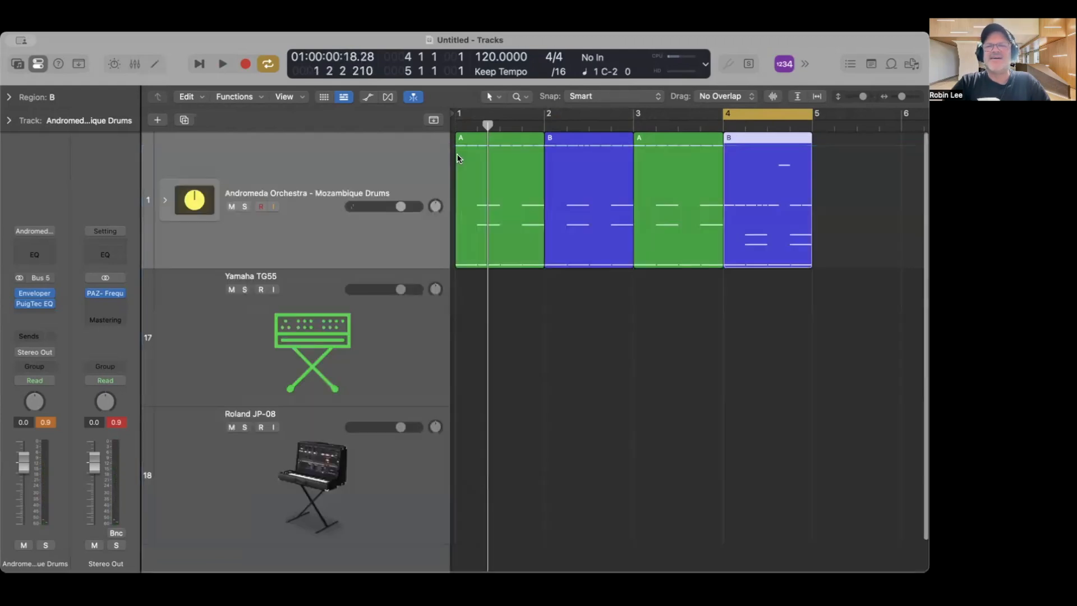
Color the bar 4 region purple and rename it to C.
key(alt+c)
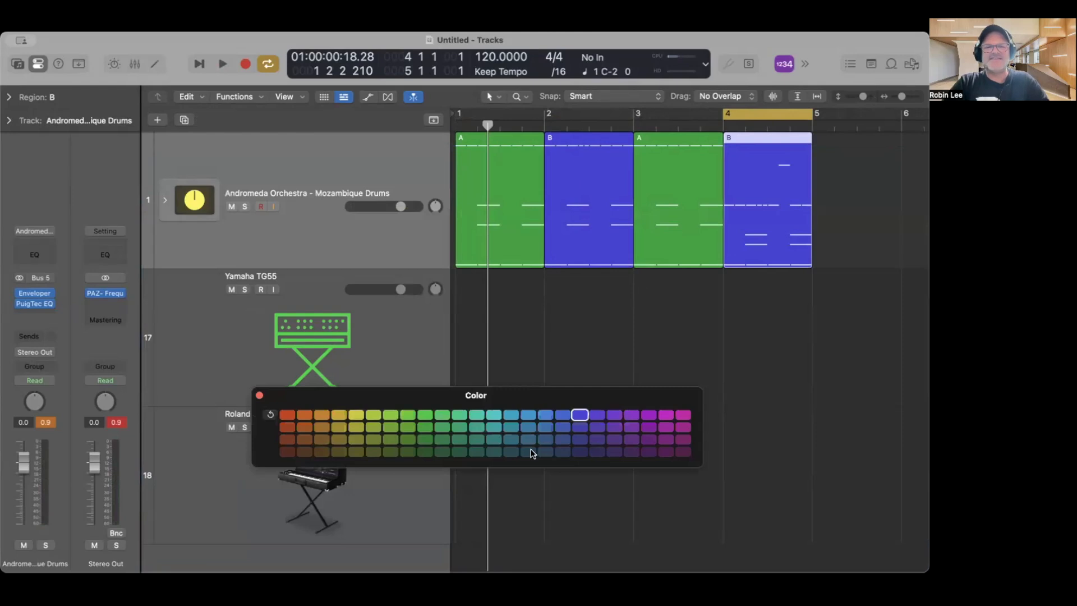
click(649, 416)
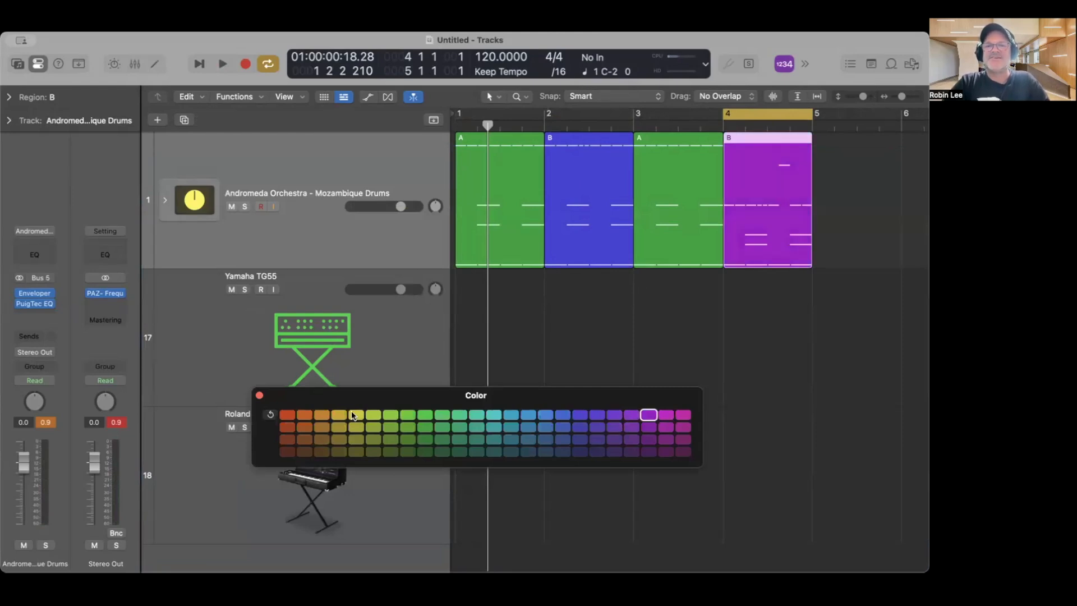
click(259, 396)
double_click(51, 96)
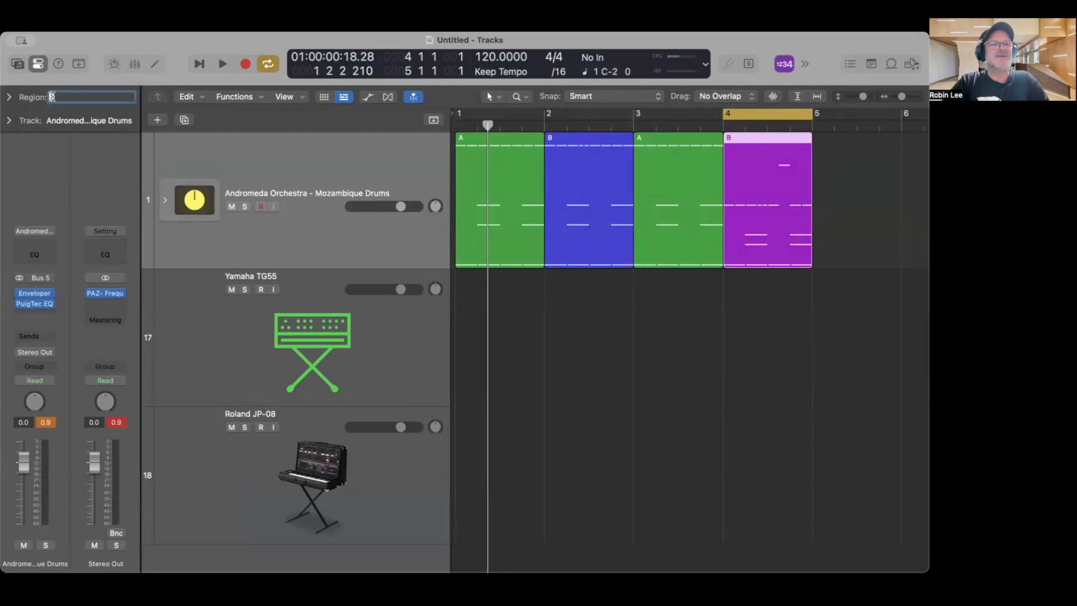
text(C)
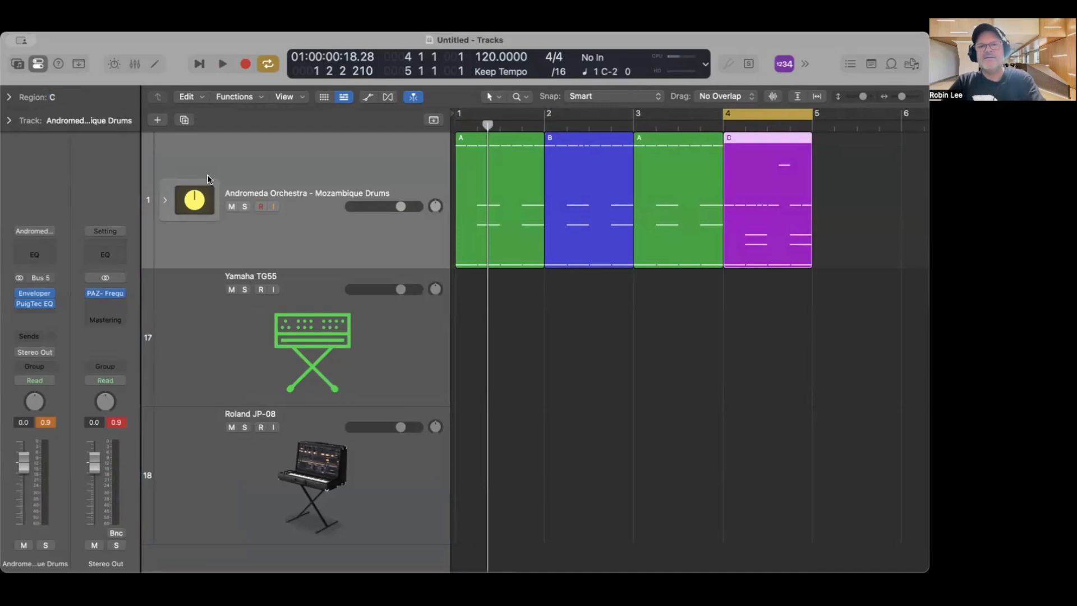
click(665, 389)
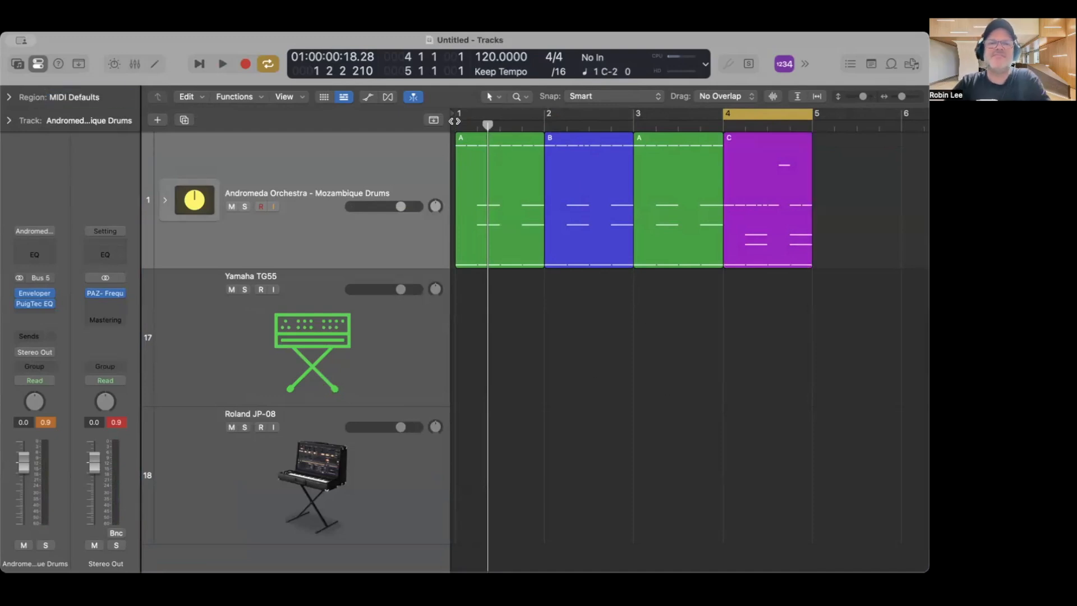
Cycle bars 1 through 4 and play back all four drum regions together in the Piano Roll.
drag(459, 118, 826, 160)
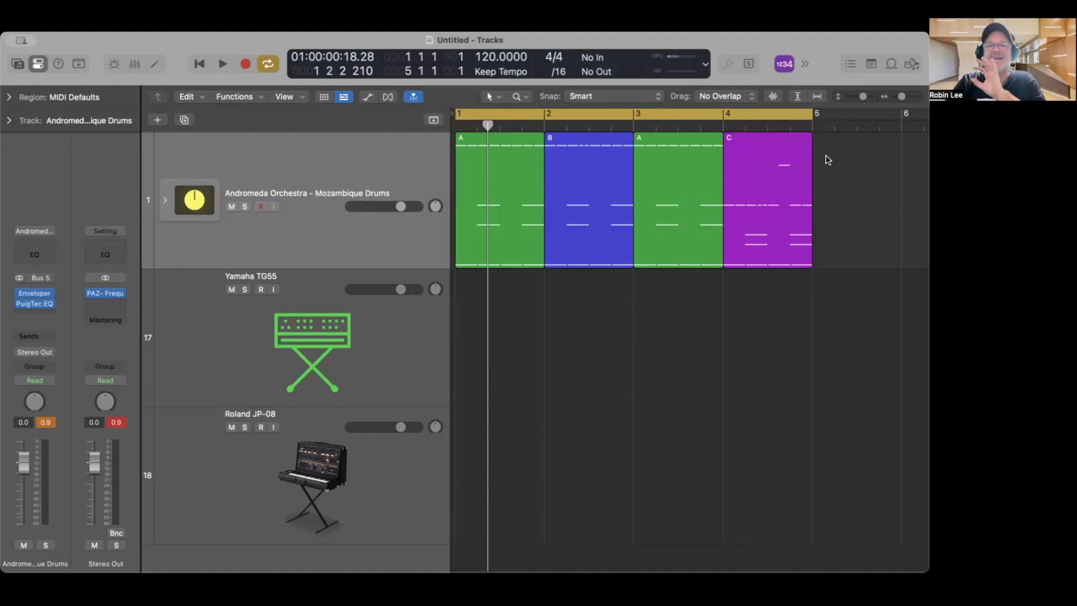
drag(835, 175, 465, 189)
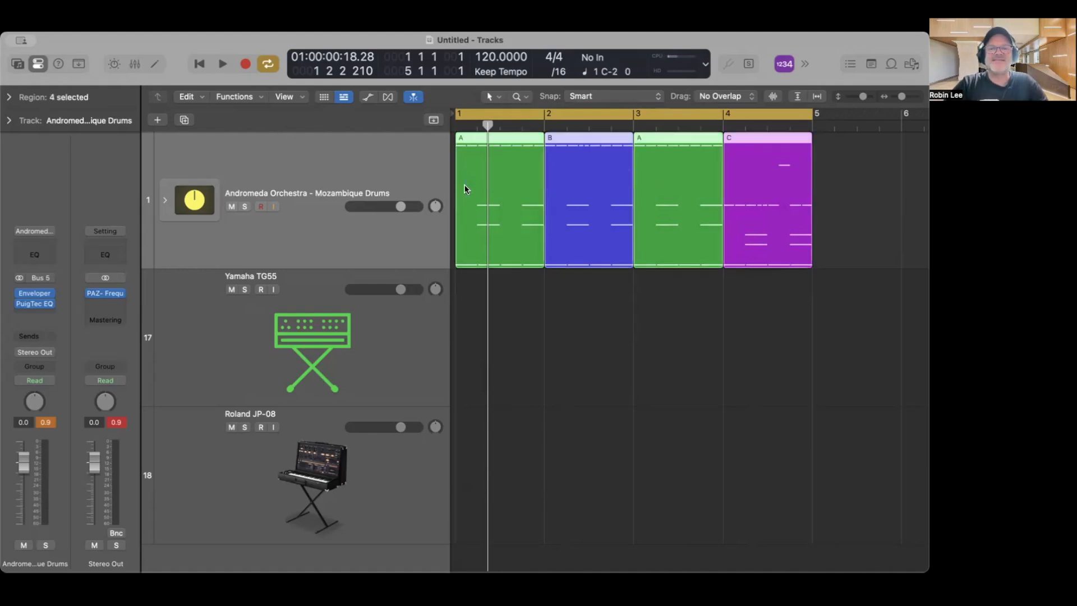
double_click(501, 197)
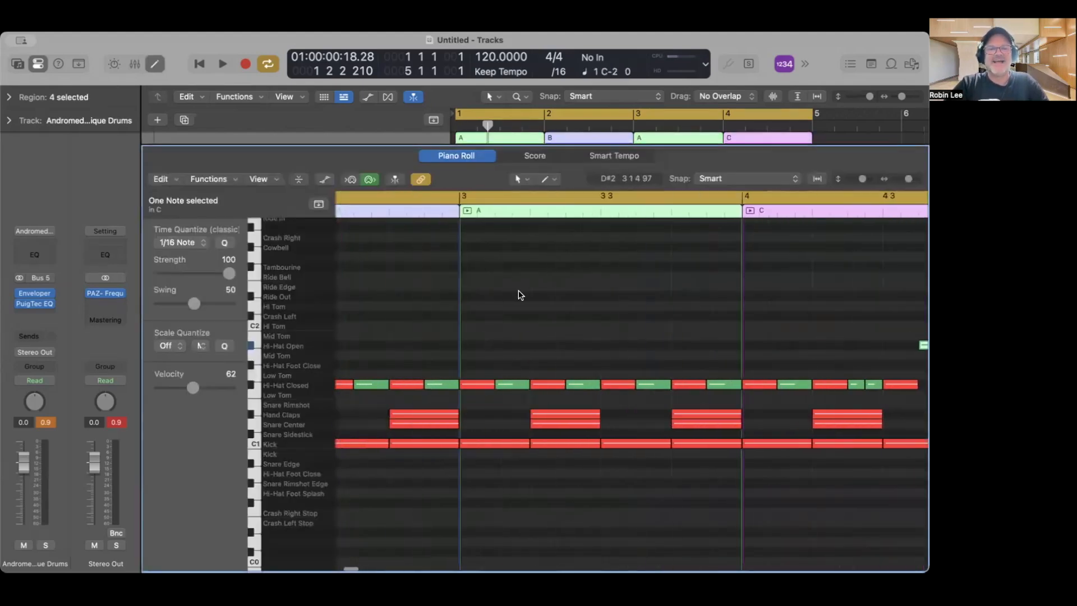
drag(909, 179, 883, 180)
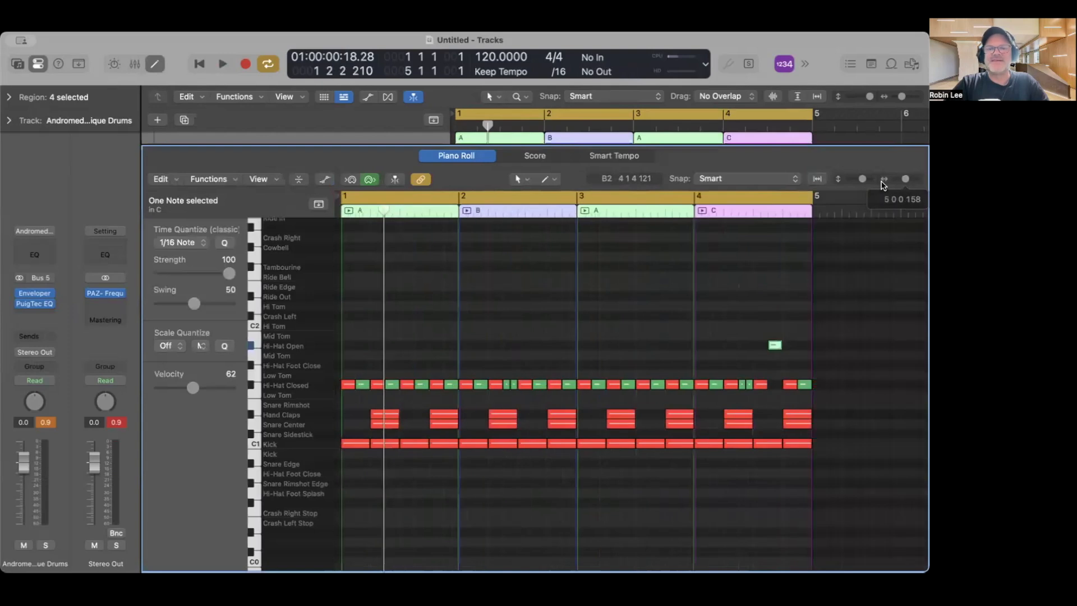
key(space)
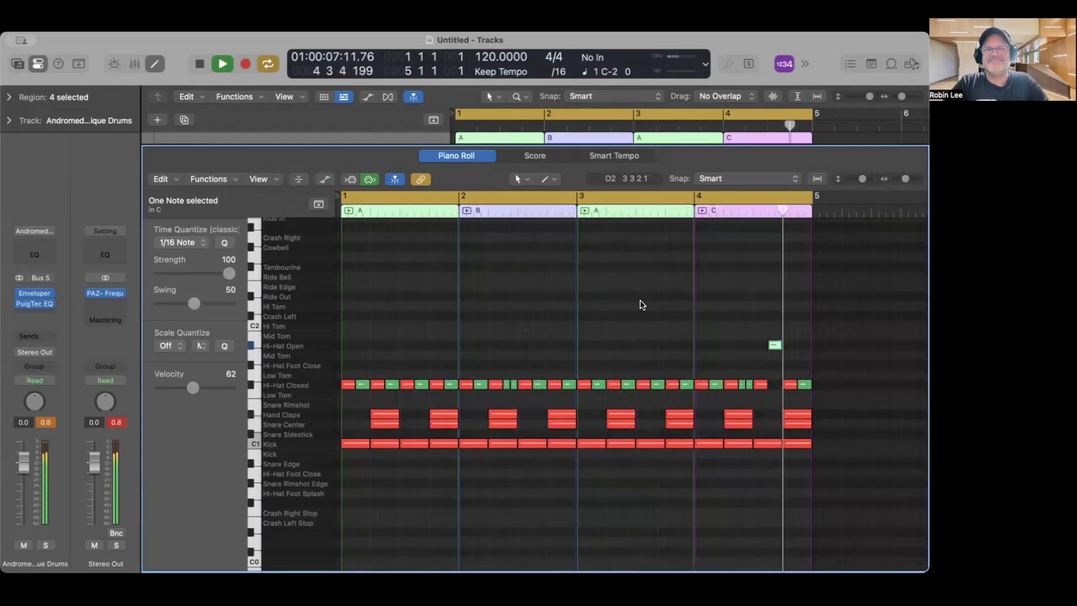
key(space)
key(e)
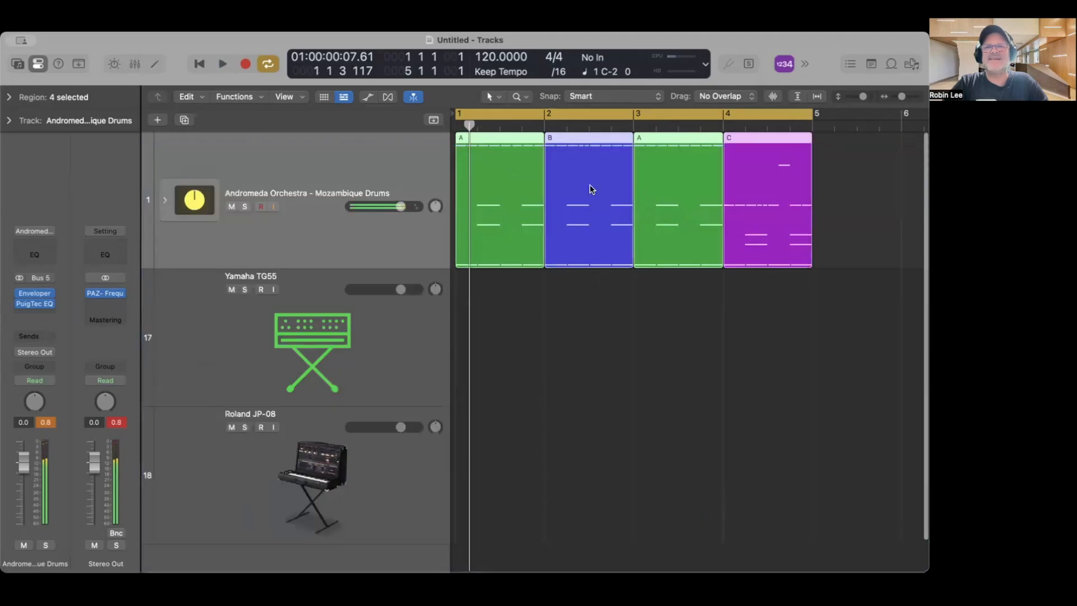
Copy regions A and C into bars 5 and 6, and extend the cycle range to the end of bar 6.
click(667, 314)
drag(903, 99, 900, 98)
drag(714, 216, 480, 188)
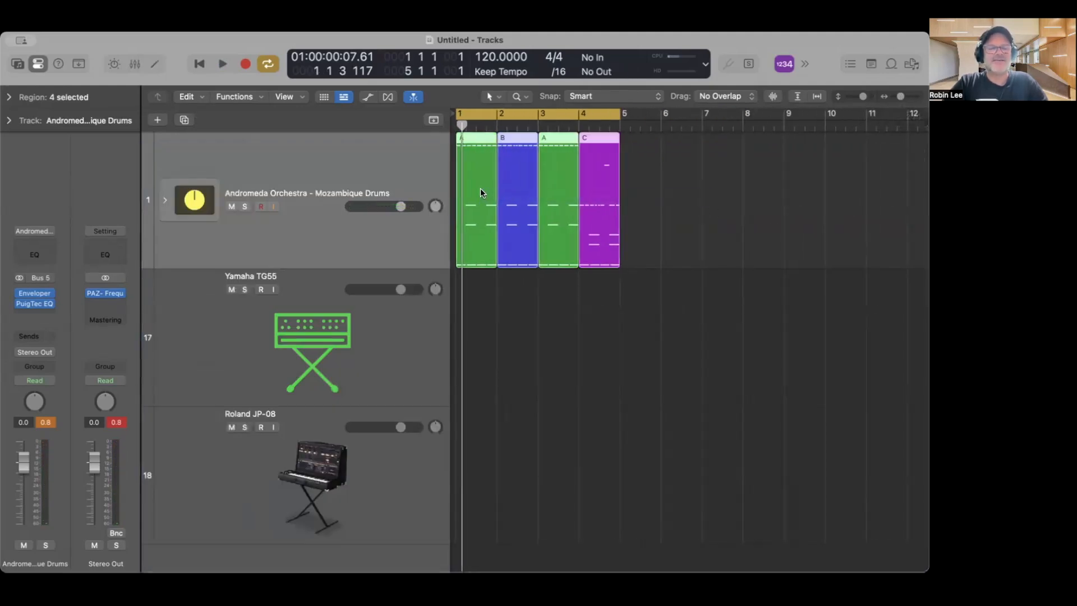
click(651, 197)
click(604, 201)
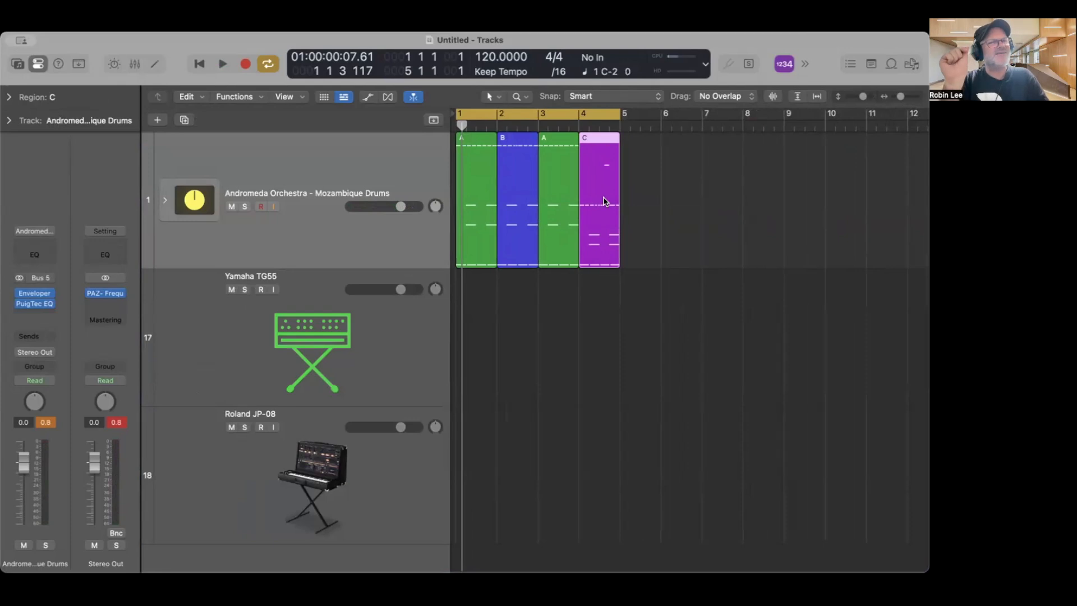
click(677, 188)
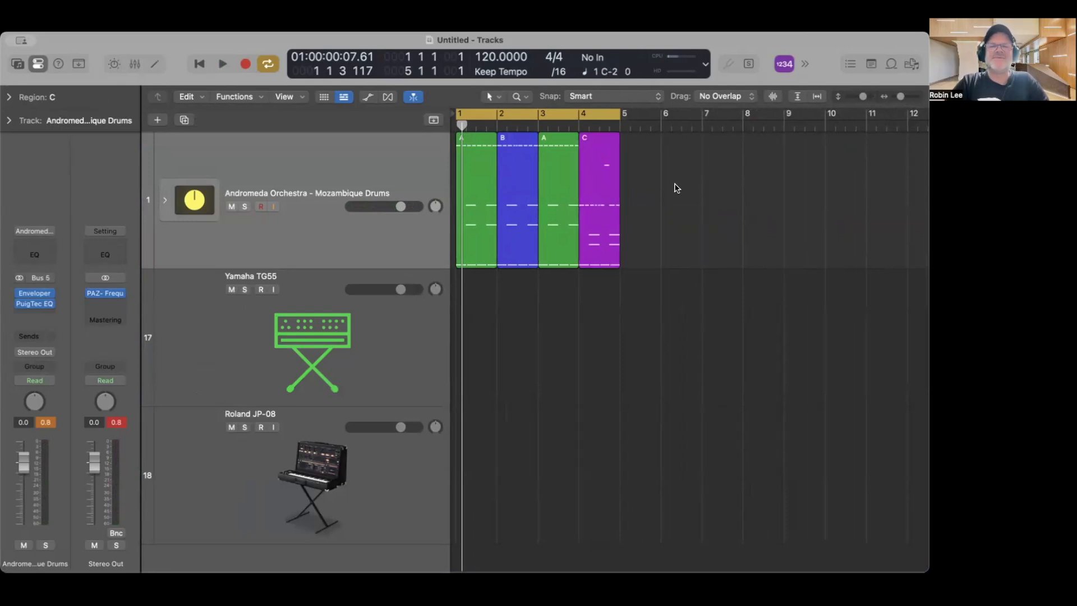
drag(667, 189, 641, 193)
click(646, 337)
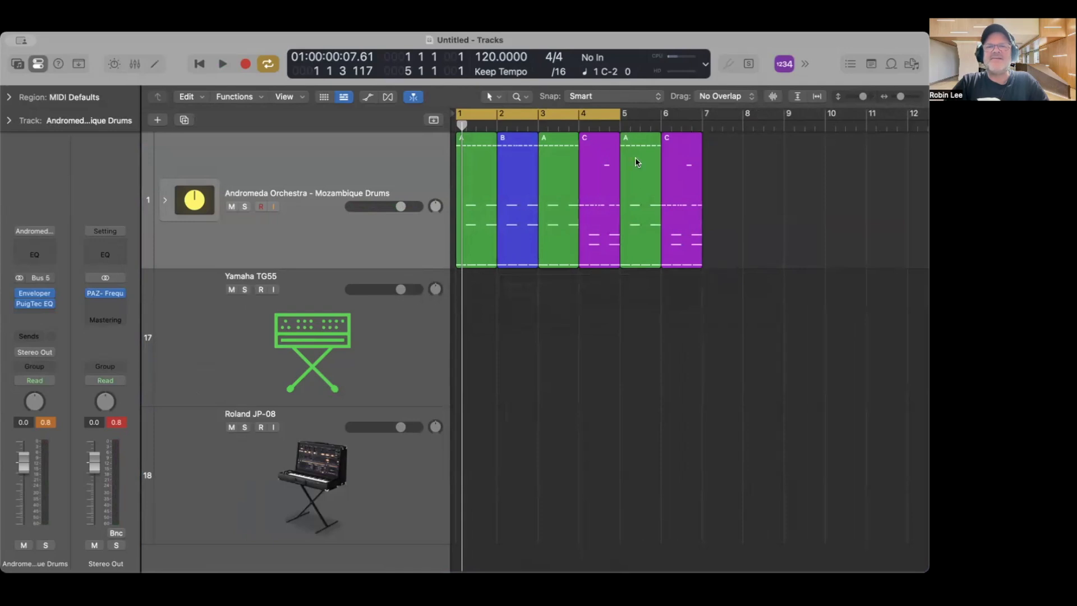
drag(620, 121, 704, 132)
In the bar 6 region, add a sixteenth-length Snare Center note on the last sixteenth before beat 4.
click(639, 224)
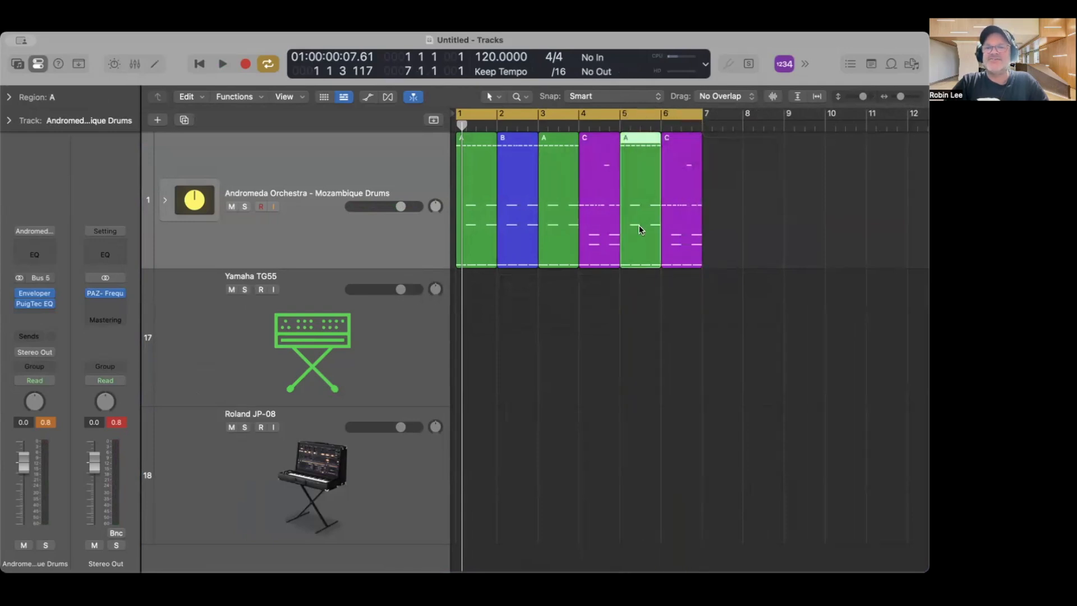
double_click(671, 208)
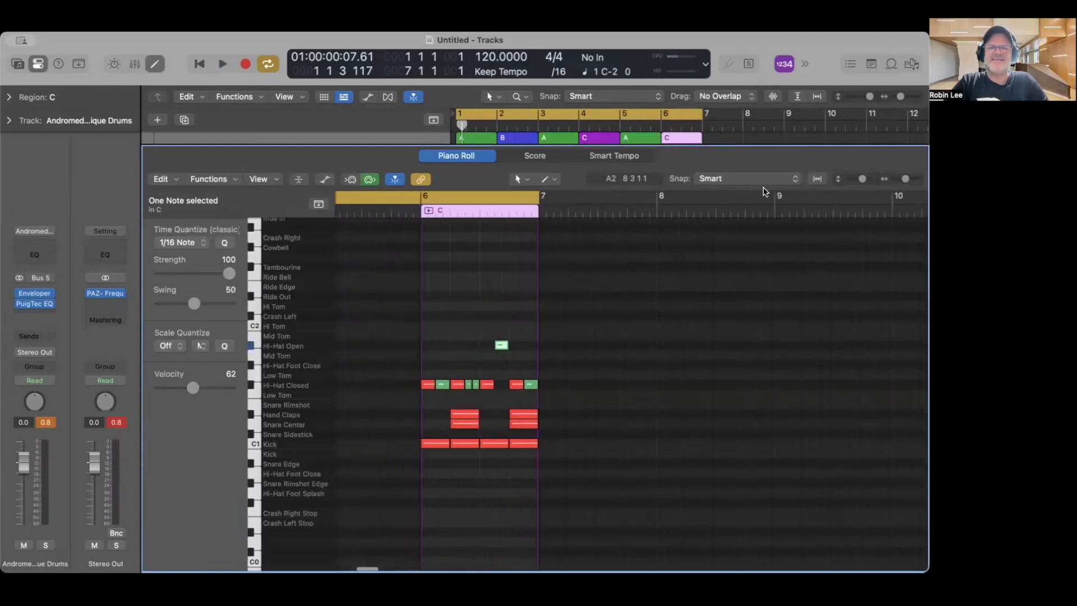
drag(905, 178, 910, 180)
click(513, 382)
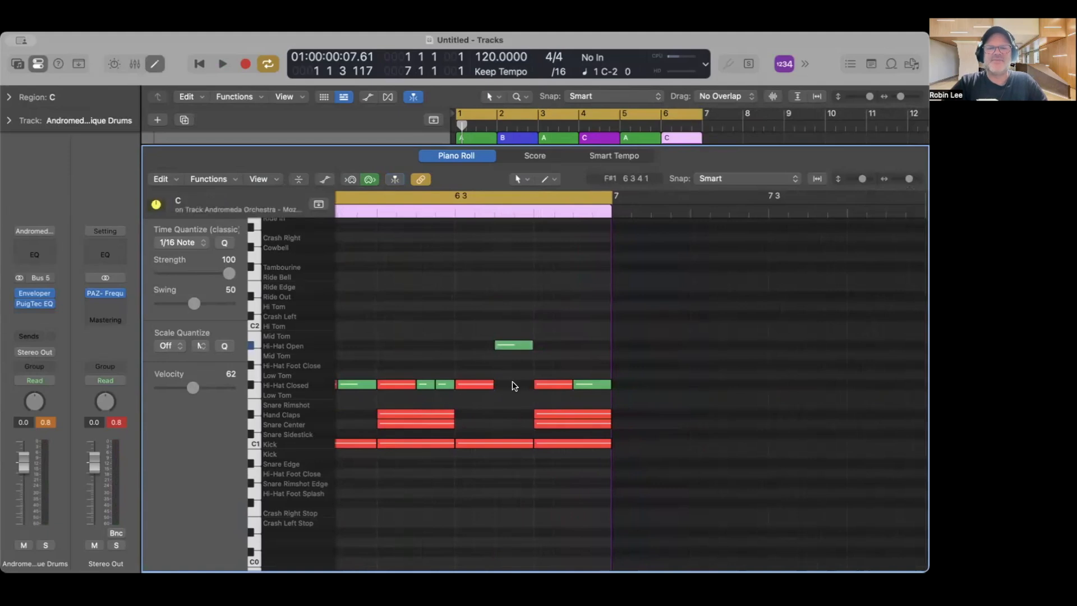
click(564, 424)
drag(564, 428, 532, 425)
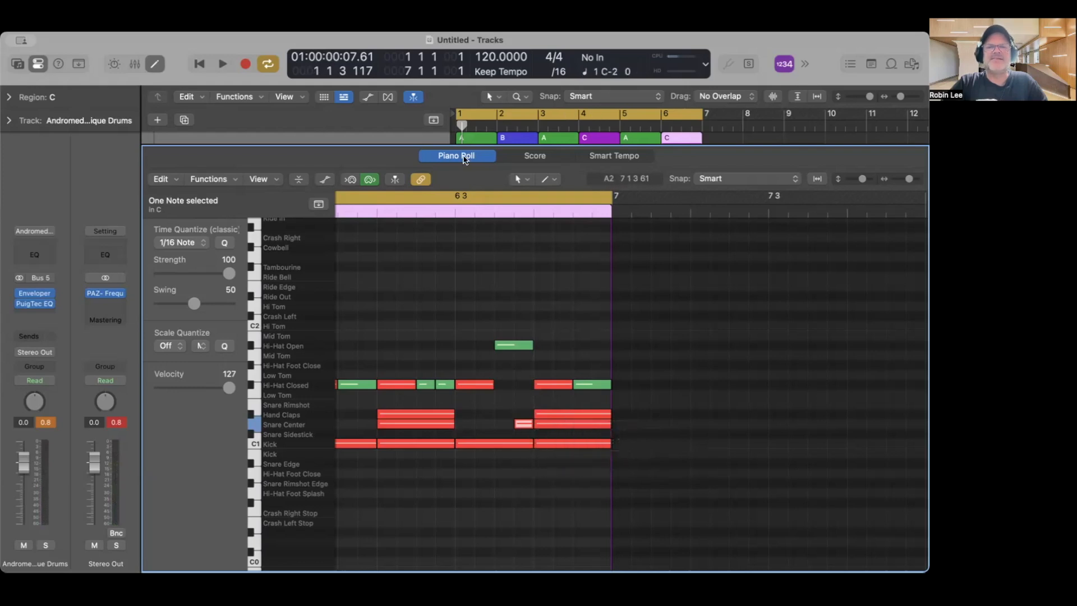
key(p)
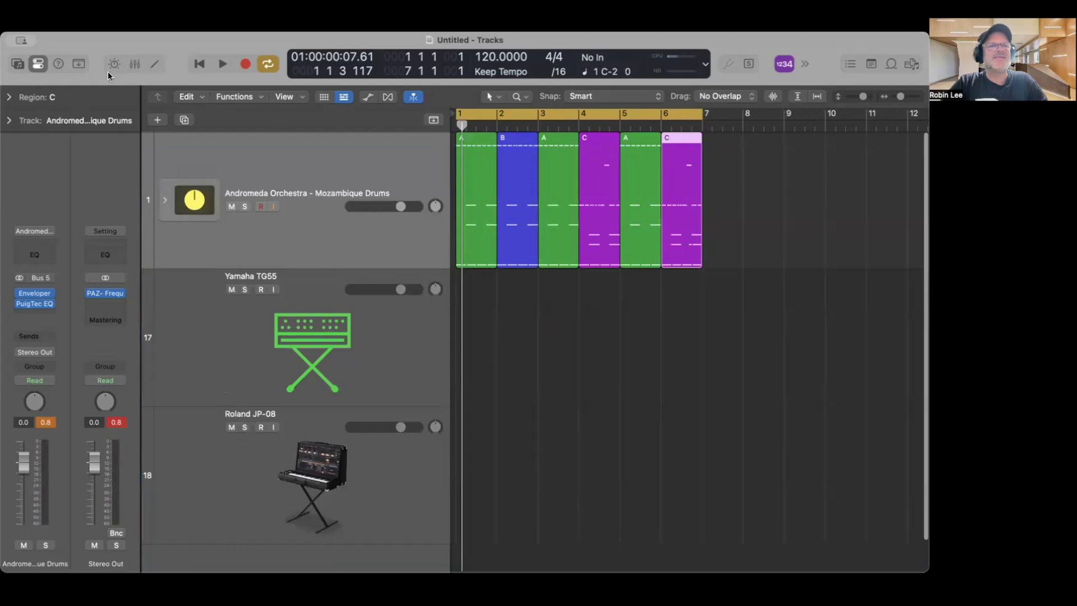
Rename the bar 6 region to D and color it yellow.
double_click(49, 97)
text(D)
key(Return)
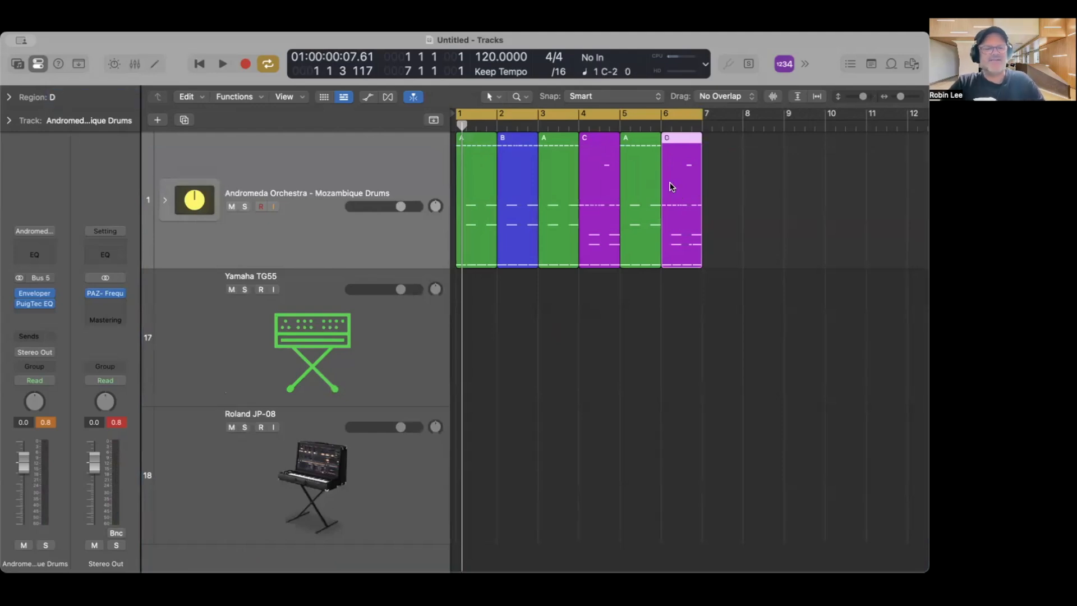
key(alt+c)
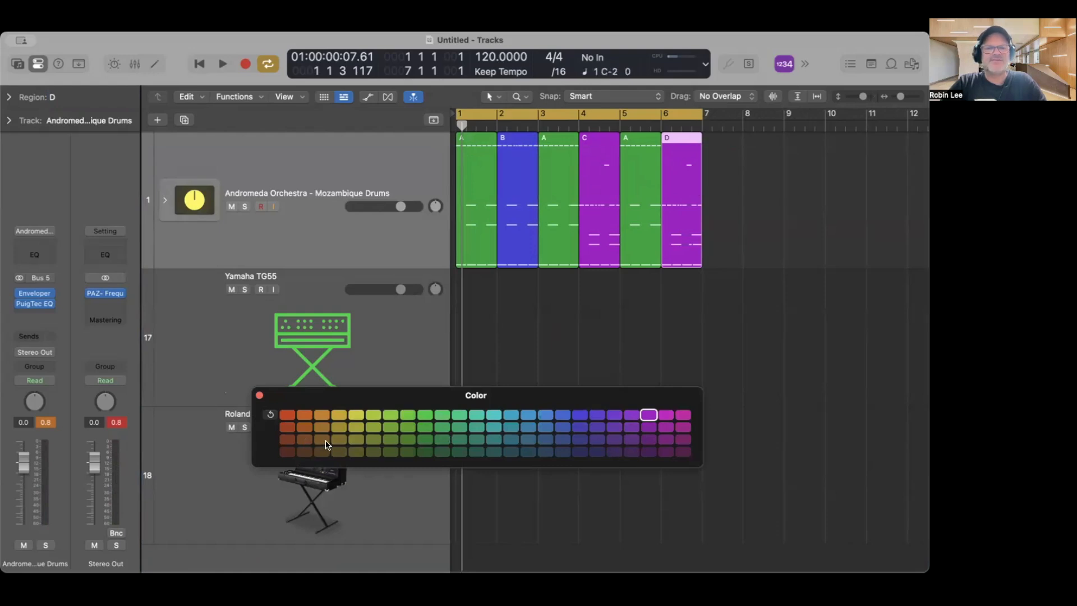
click(356, 415)
click(259, 395)
click(609, 336)
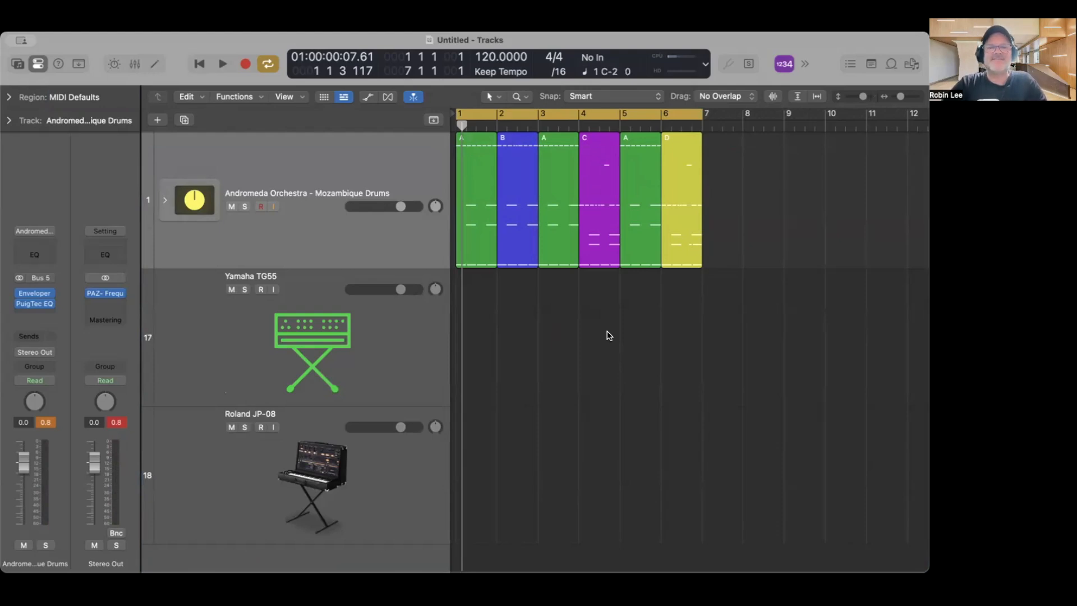
Play back the six-bar cycle to hear the D variation in context.
key(space)
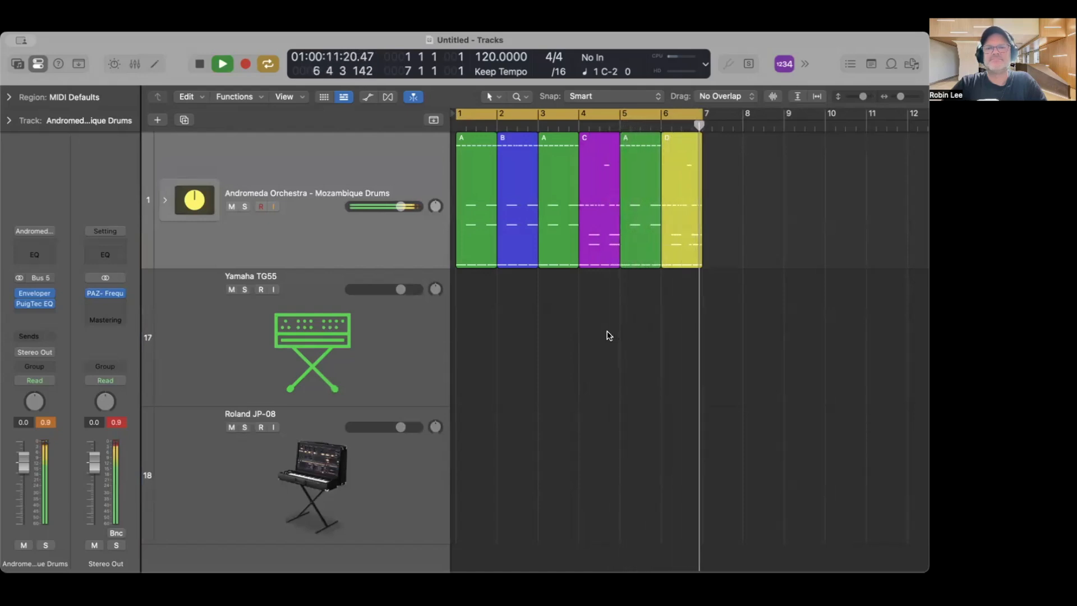
key(space)
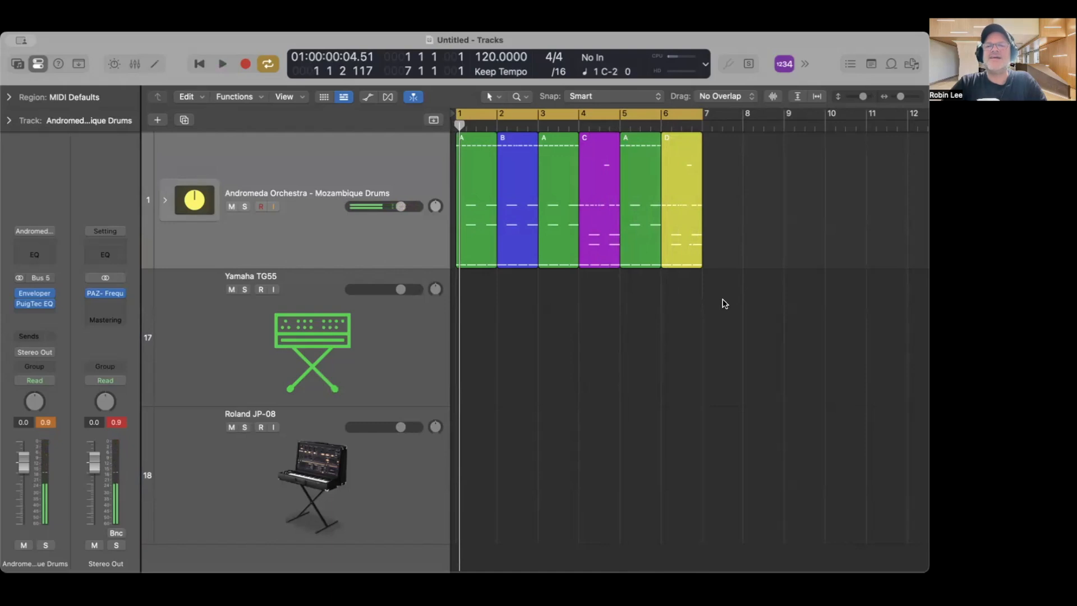
Copy regions A and D into bars 7 and 8, and extend the cycle range to the end of bar 8.
click(690, 205)
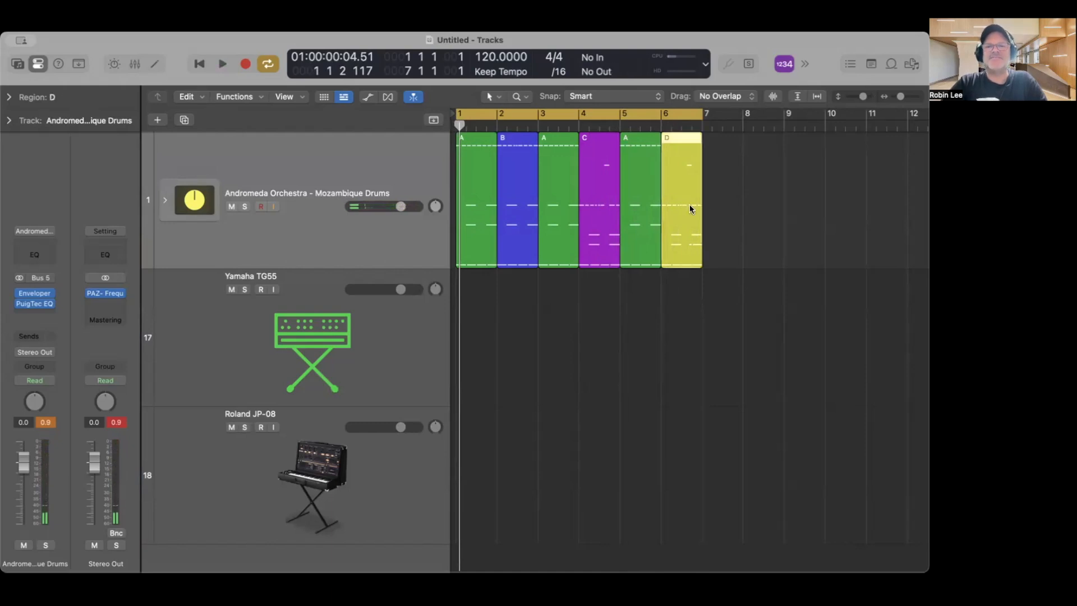
drag(770, 207, 724, 220)
drag(707, 105, 785, 112)
click(722, 227)
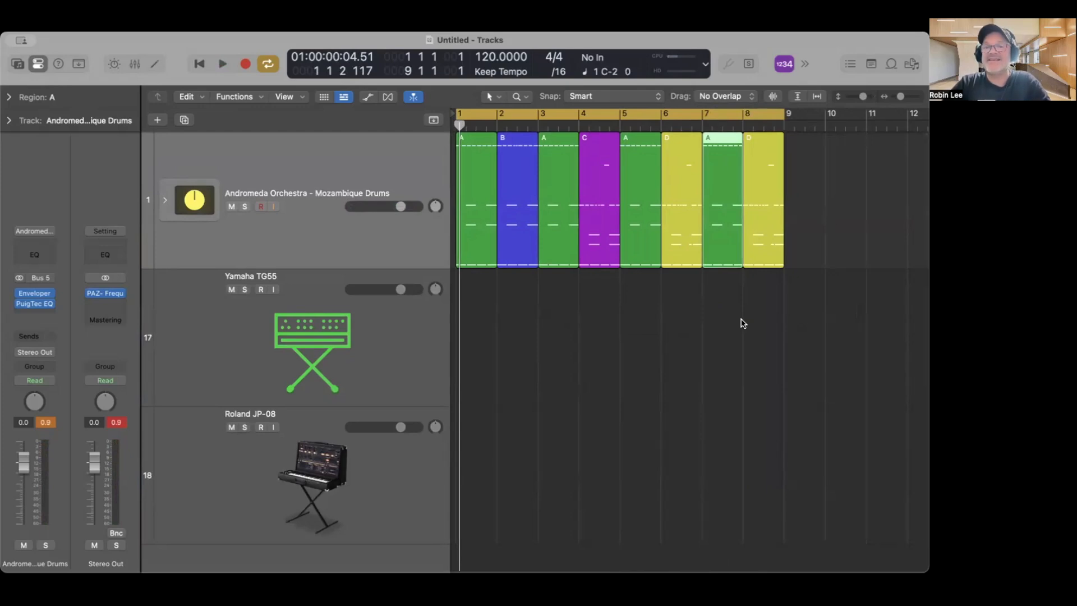
In the bar 8 region, move the last Hi-Hat Closed note to Hi-Hat Open and add Snare Center notes on the final two sixteenths.
click(801, 203)
click(770, 209)
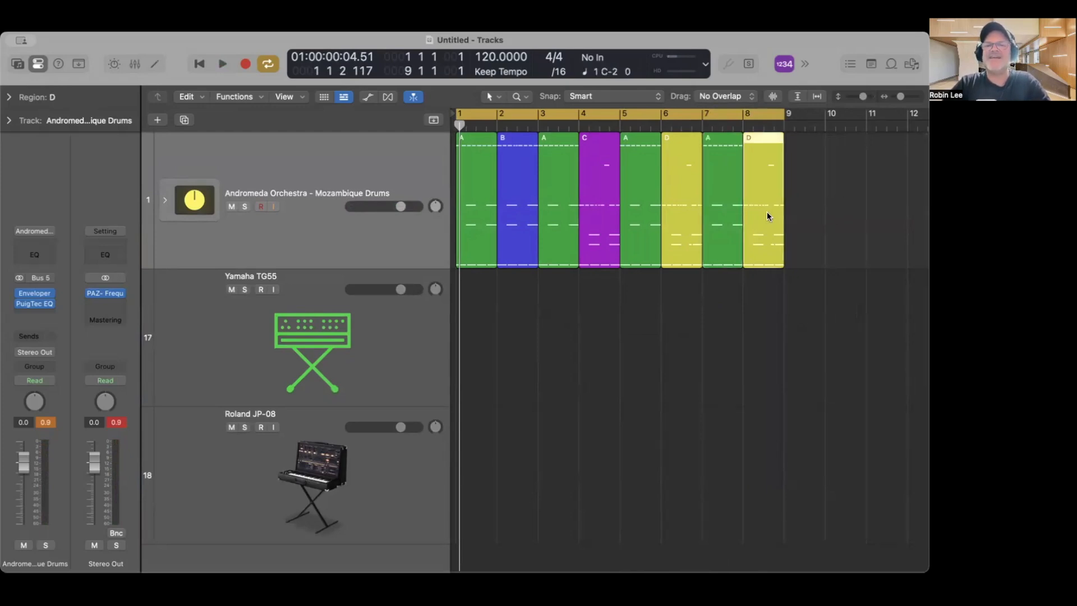
double_click(767, 211)
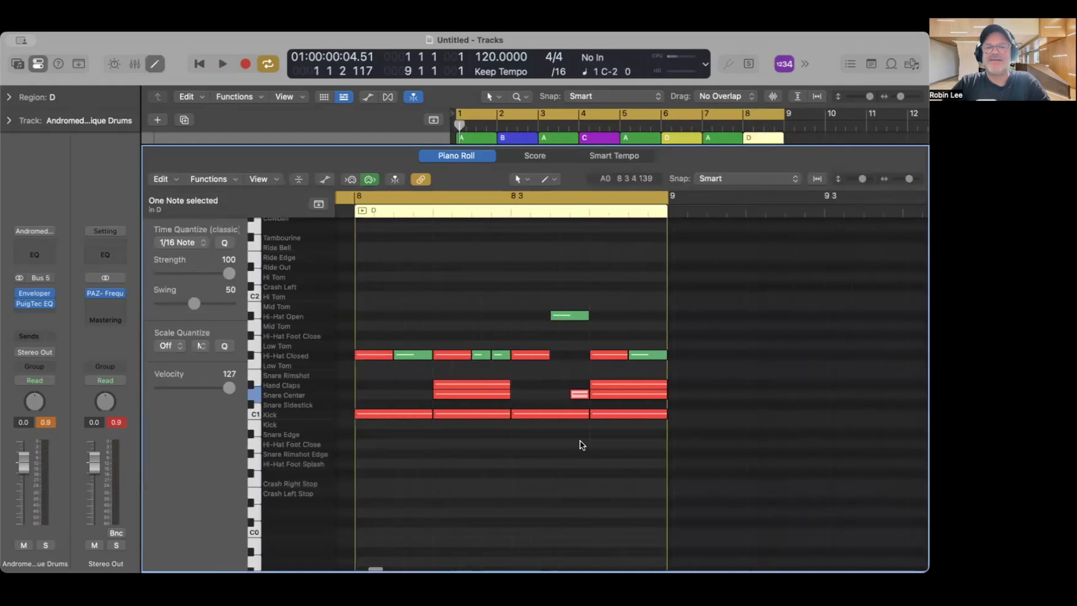
drag(647, 355, 647, 318)
mouse_move(665, 395)
mouse_down()
mouse_move(604, 399)
mouse_move(657, 399)
mouse_up()
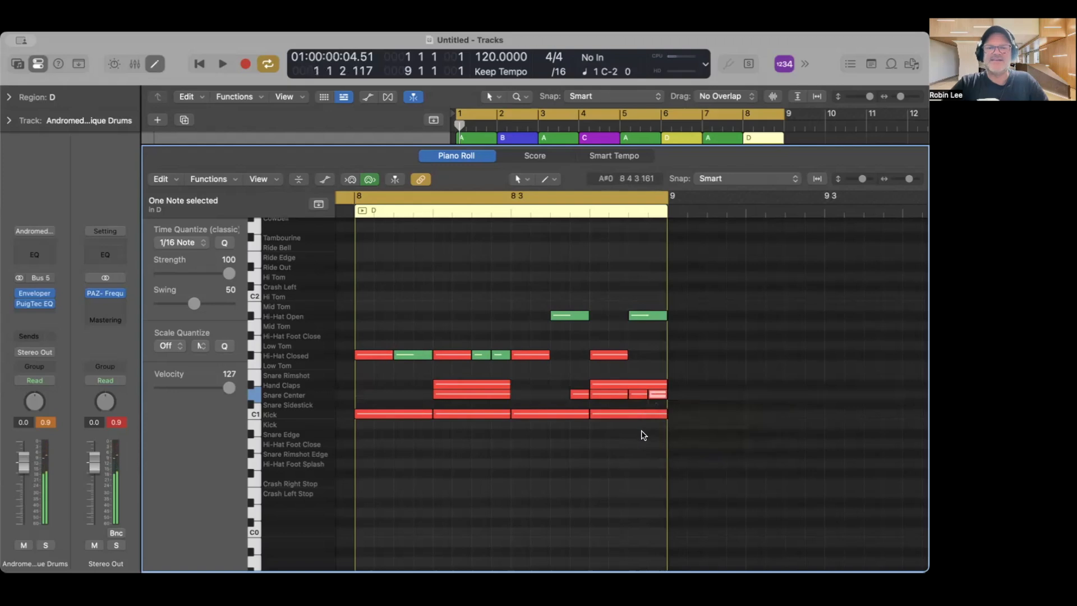
Mute the kick notes on beats 2, 3 and 4 of the bar 8 region.
scroll(644, 435, left, 3)
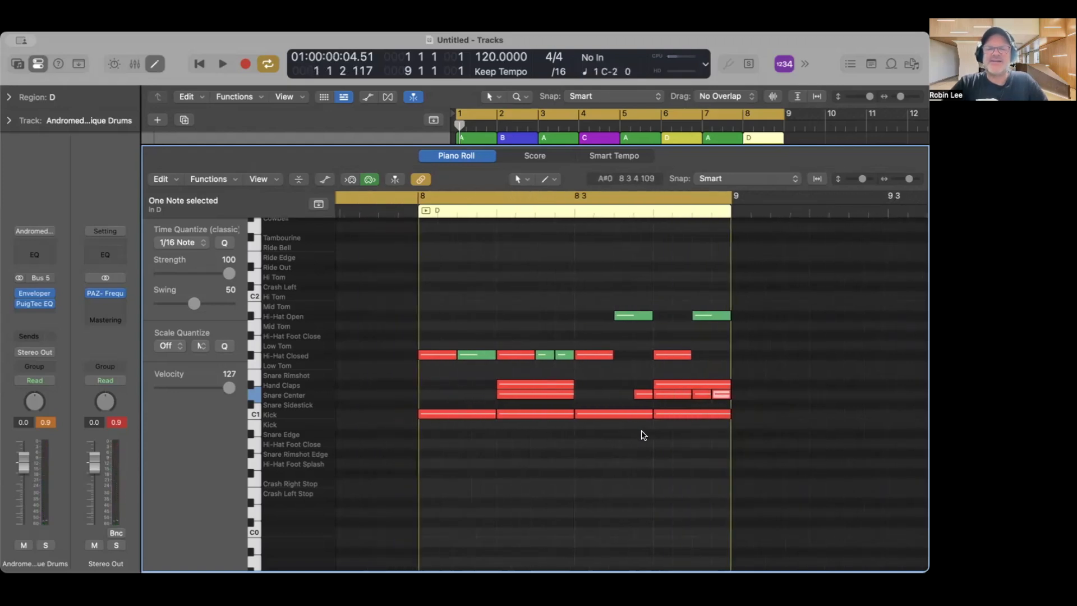
drag(534, 438, 697, 418)
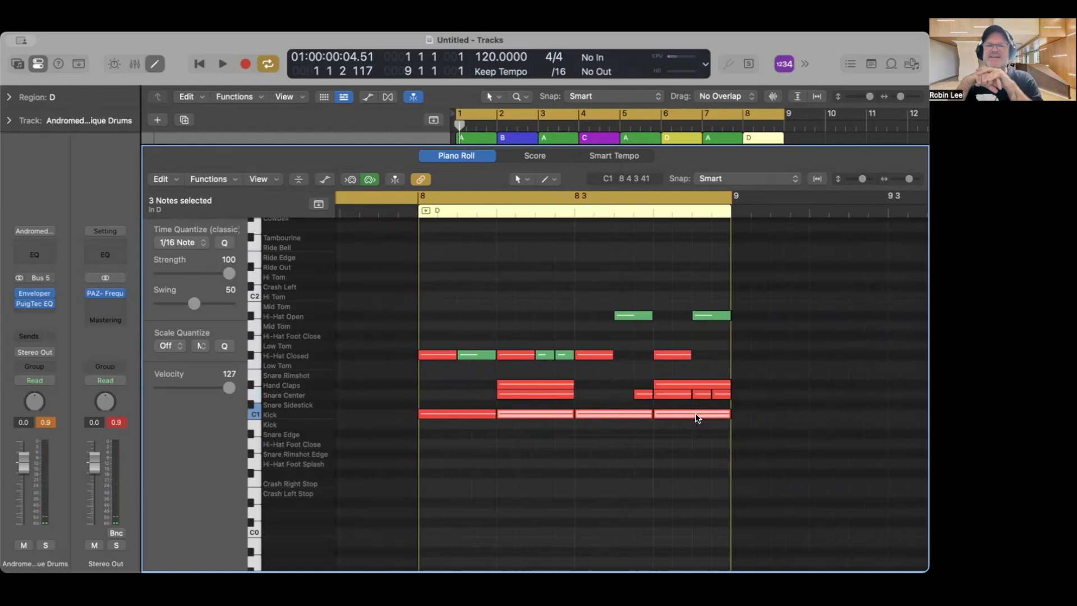
scroll(628, 298, left, 1)
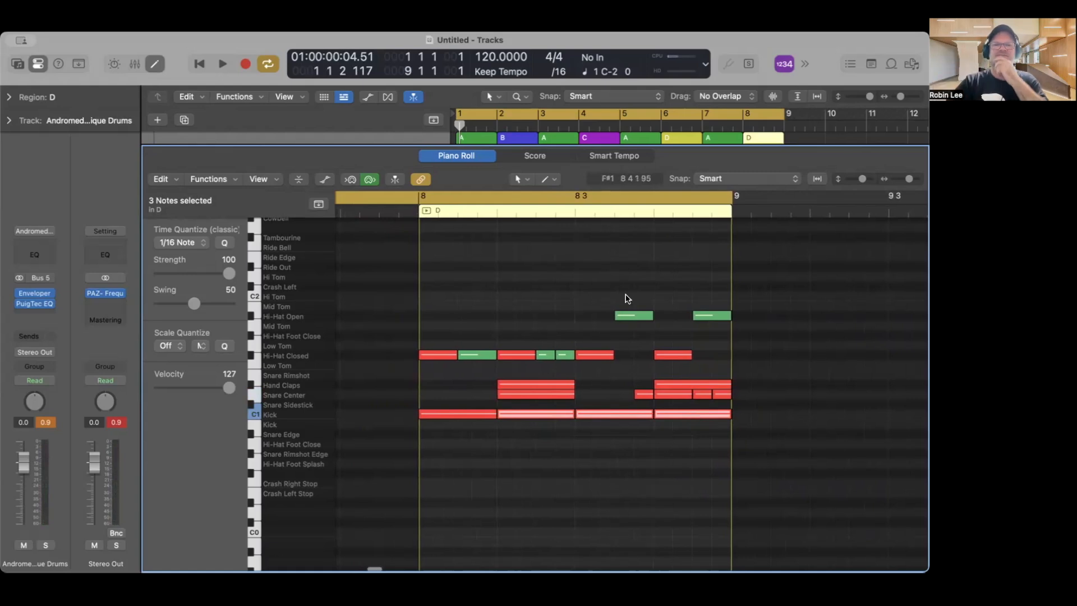
key(p)
drag(870, 180, 464, 182)
key(p)
drag(910, 179, 905, 179)
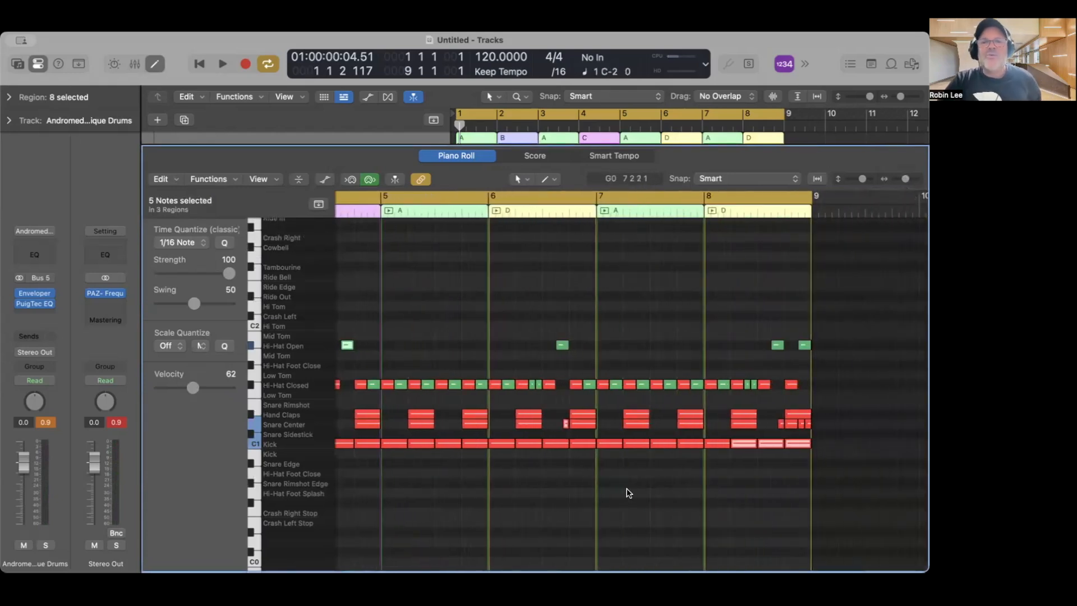
scroll(629, 493, left, 5)
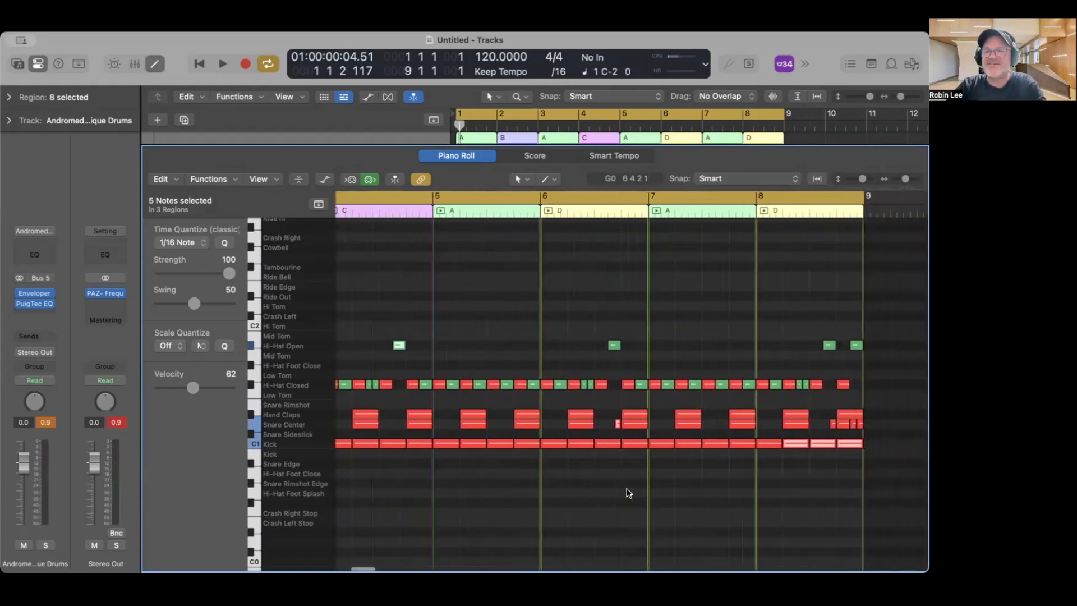
scroll(629, 493, right, 8)
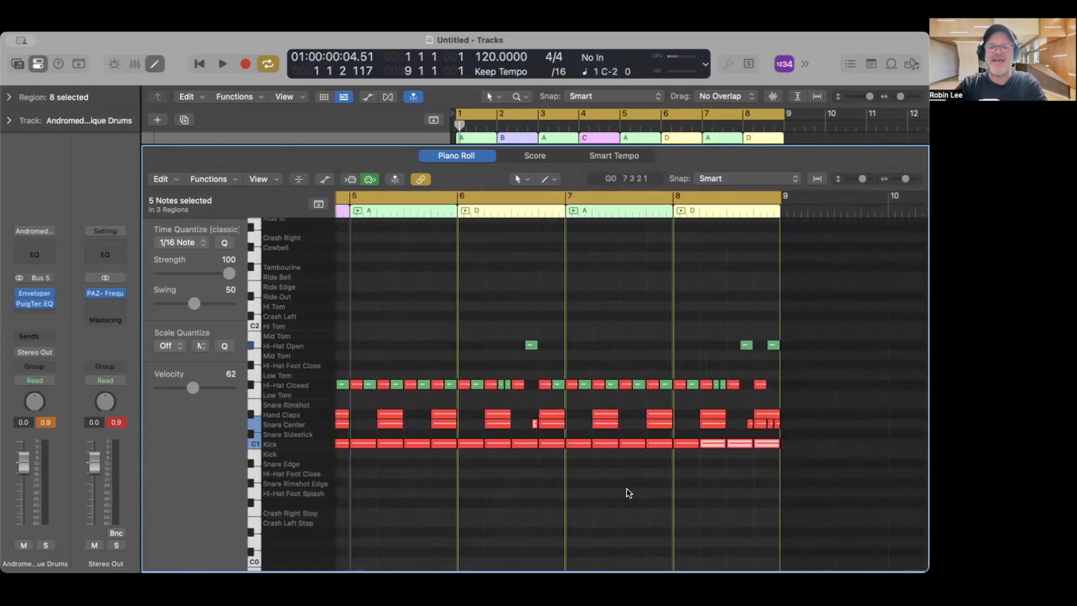
key(ctrl+m)
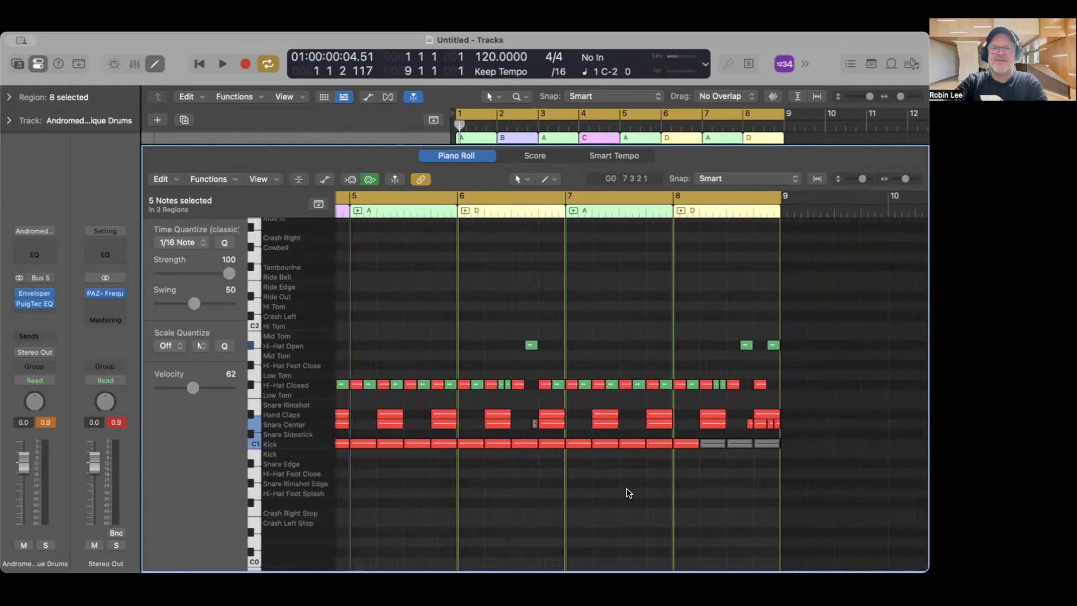
Unmute the short Snare Center note before beat 4 in the bar 6 region and close the Piano Roll.
scroll(629, 493, left, 3)
click(581, 418)
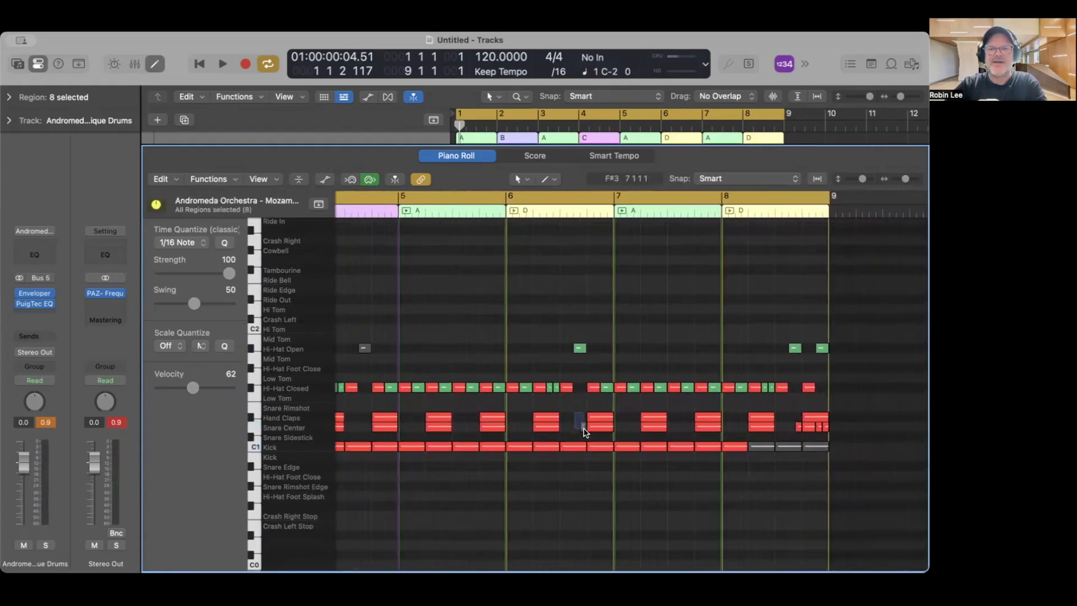
click(584, 428)
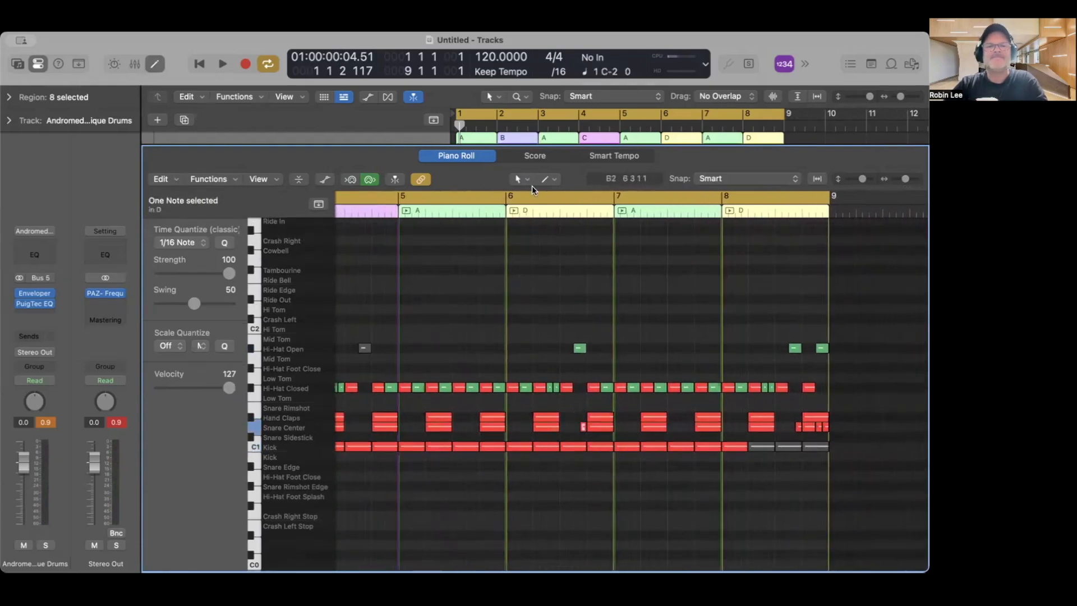
key(e)
click(797, 300)
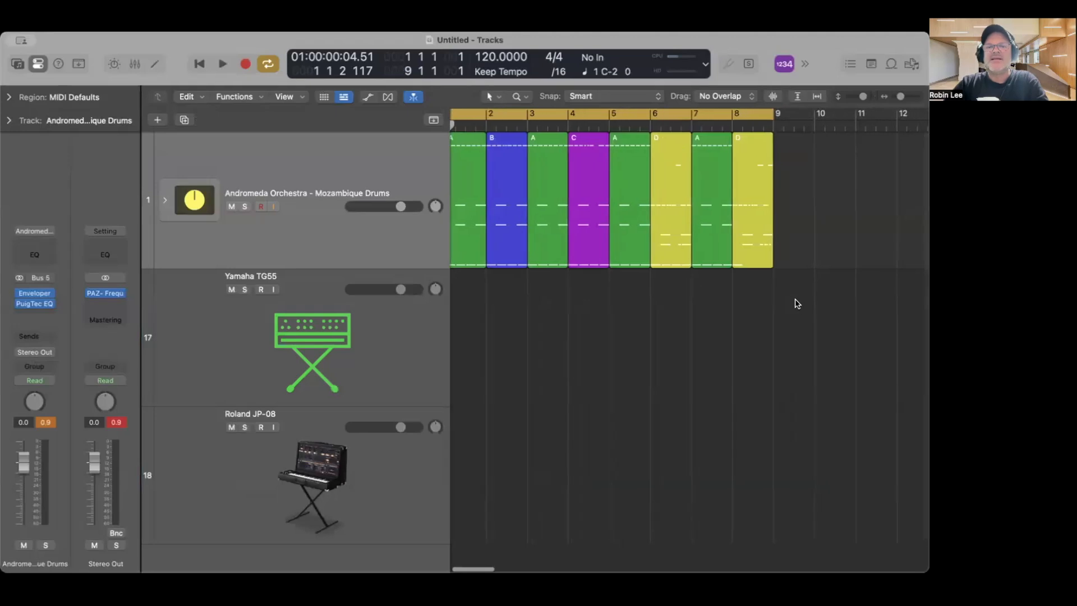
Rename the bar 8 region to E and color it dark reddish brown.
click(764, 193)
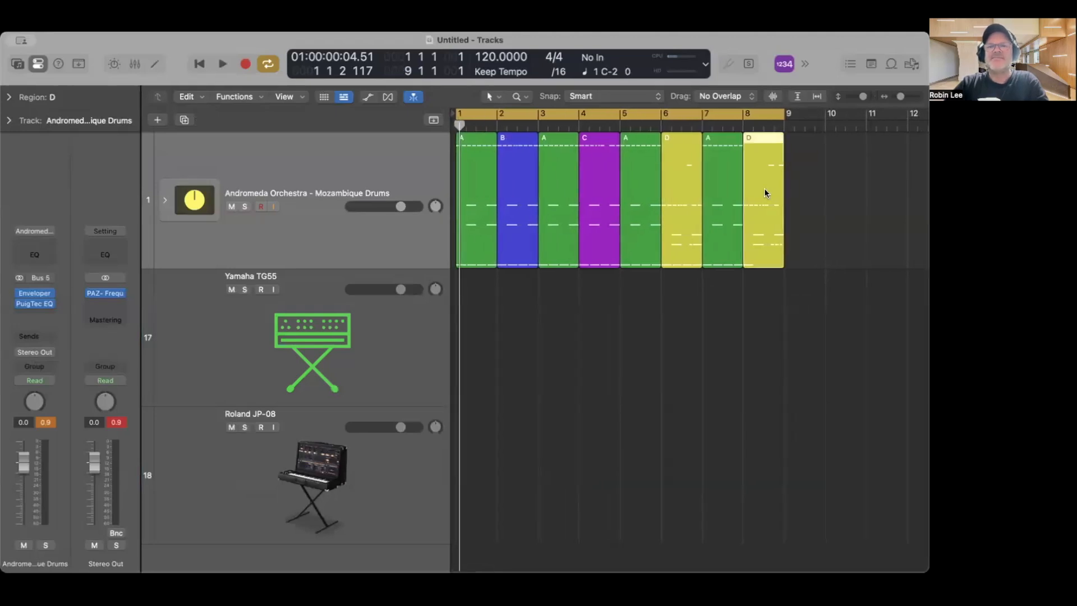
double_click(60, 96)
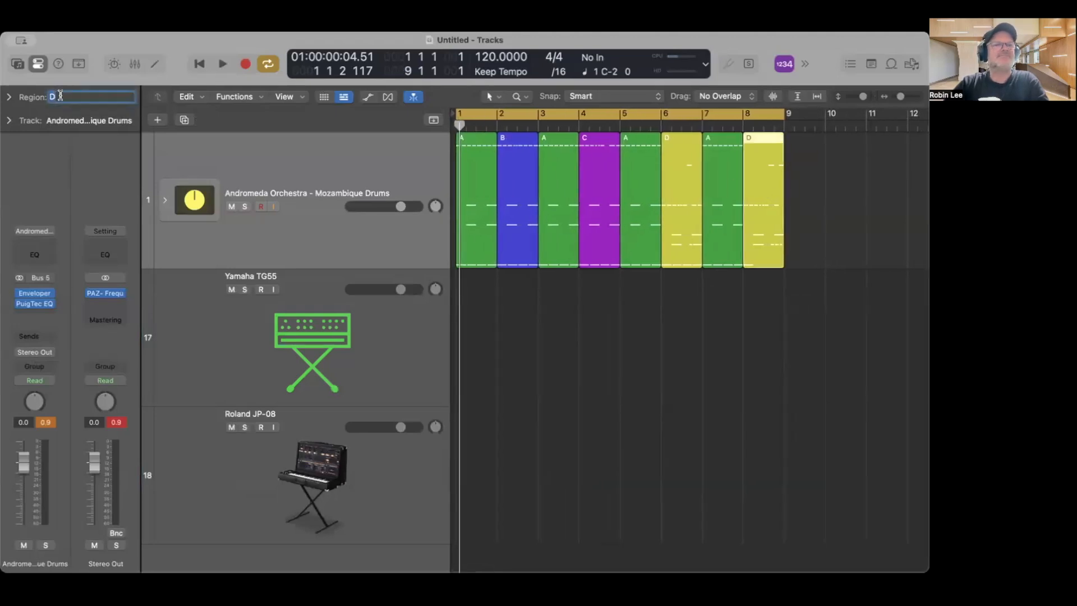
text(E)
click(795, 237)
click(761, 211)
key(alt+c)
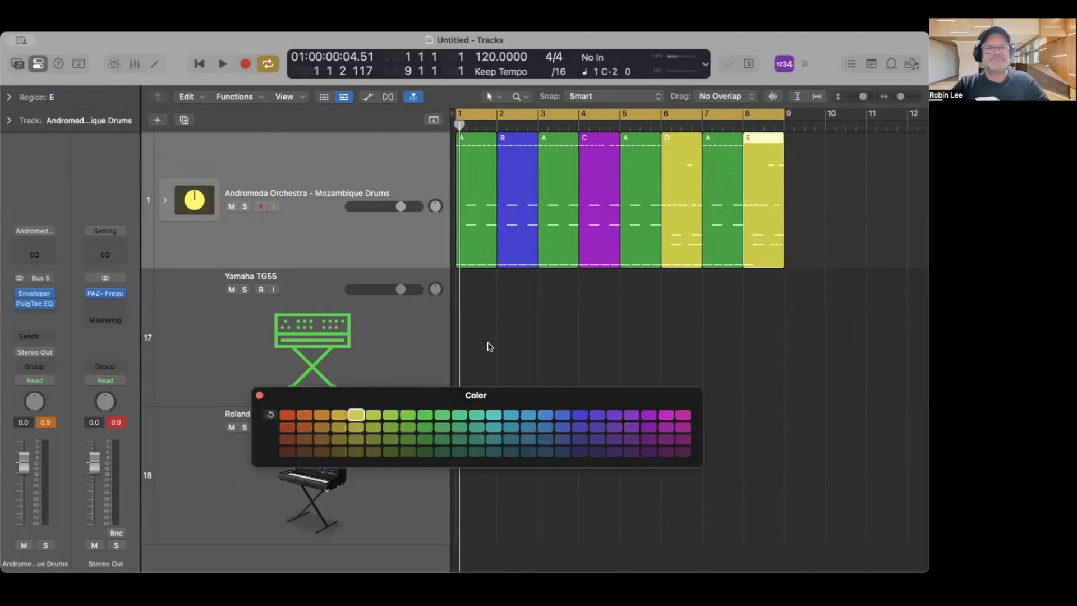
click(287, 439)
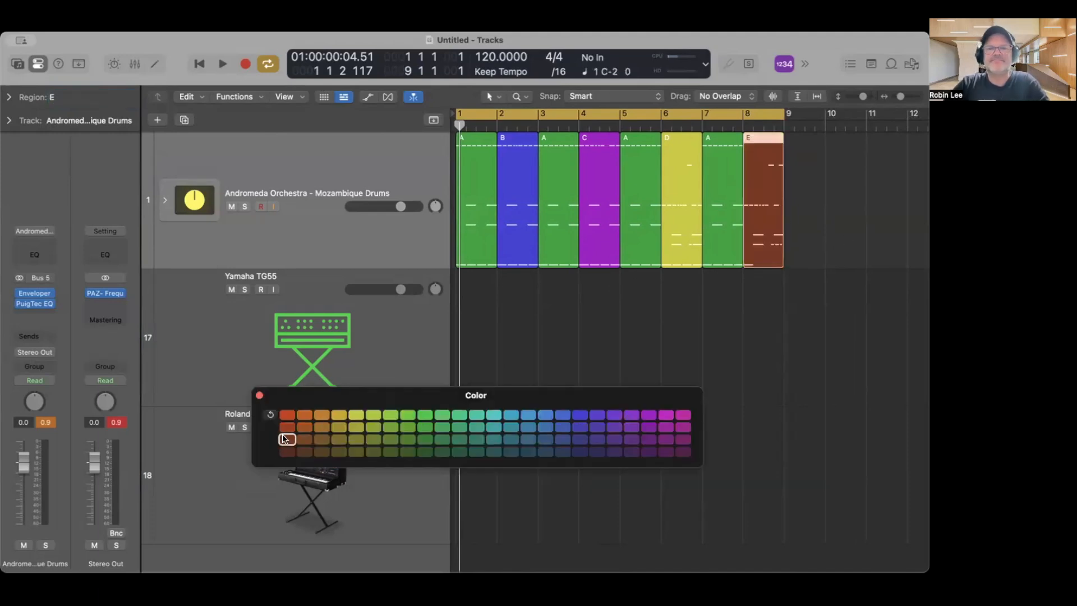
click(259, 396)
click(674, 363)
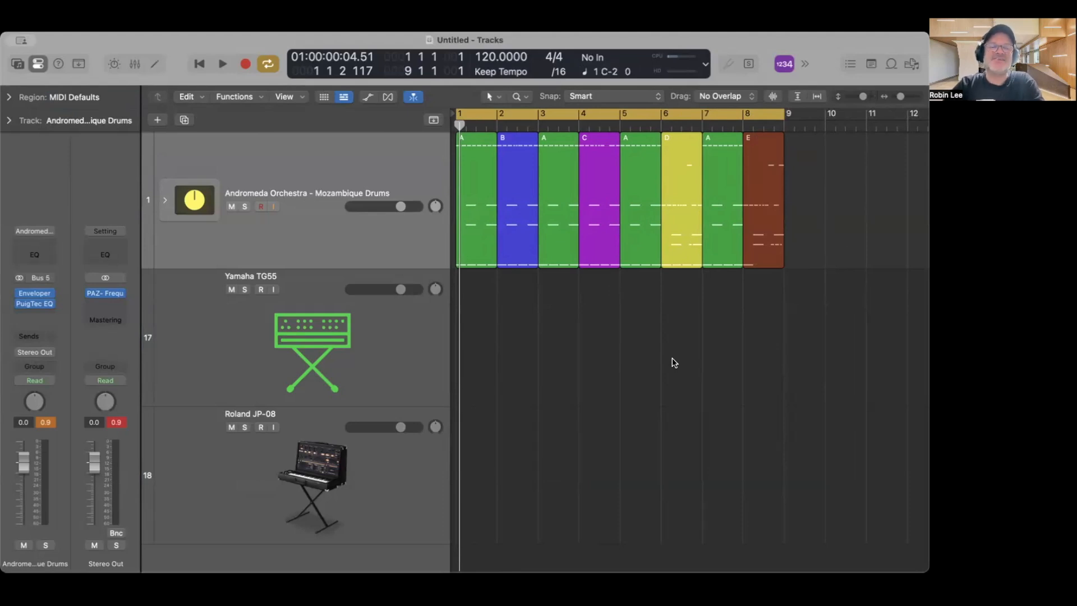
Clear the peak meters, lower the drum track's volume to -1.0 dB, and play back the eight-bar cycle.
click(115, 423)
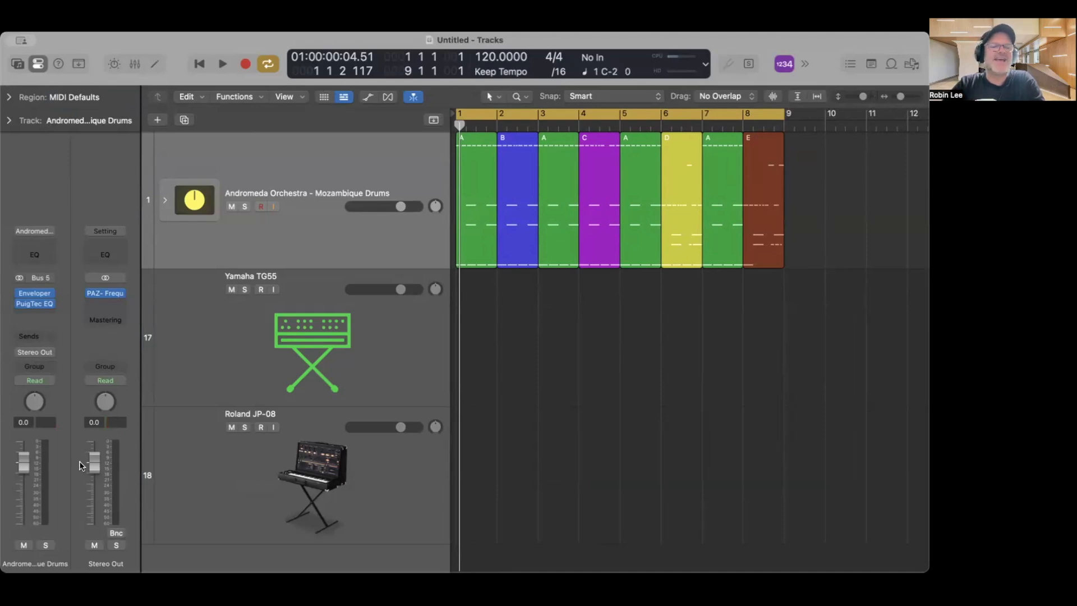
drag(24, 470, 24, 474)
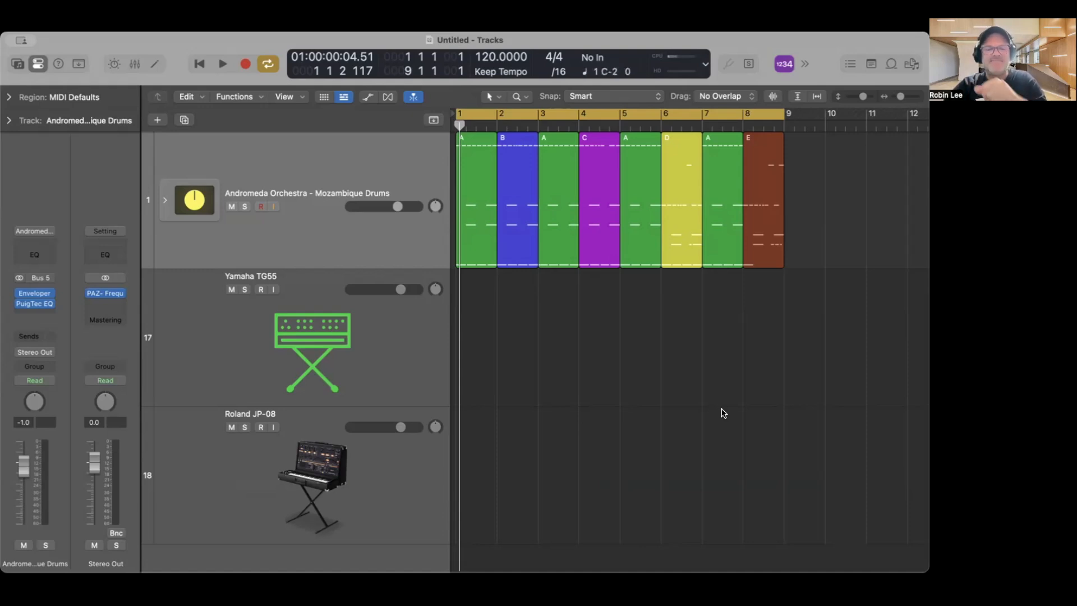
key(space)
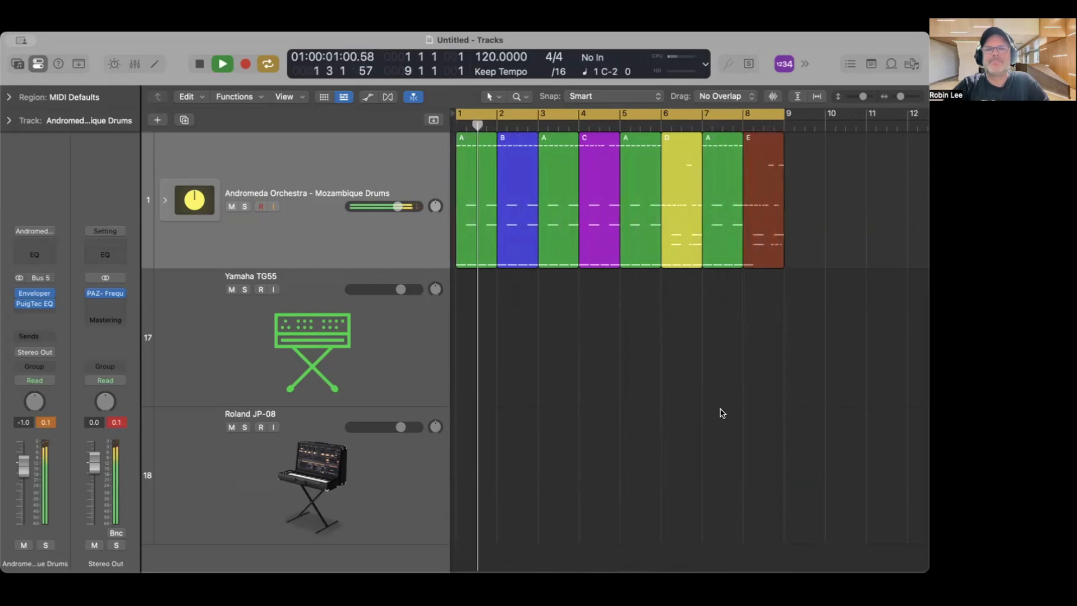
key(space)
Unmute the Hi-Hat Open note in region C at bar 4 and close the Piano Roll.
double_click(597, 189)
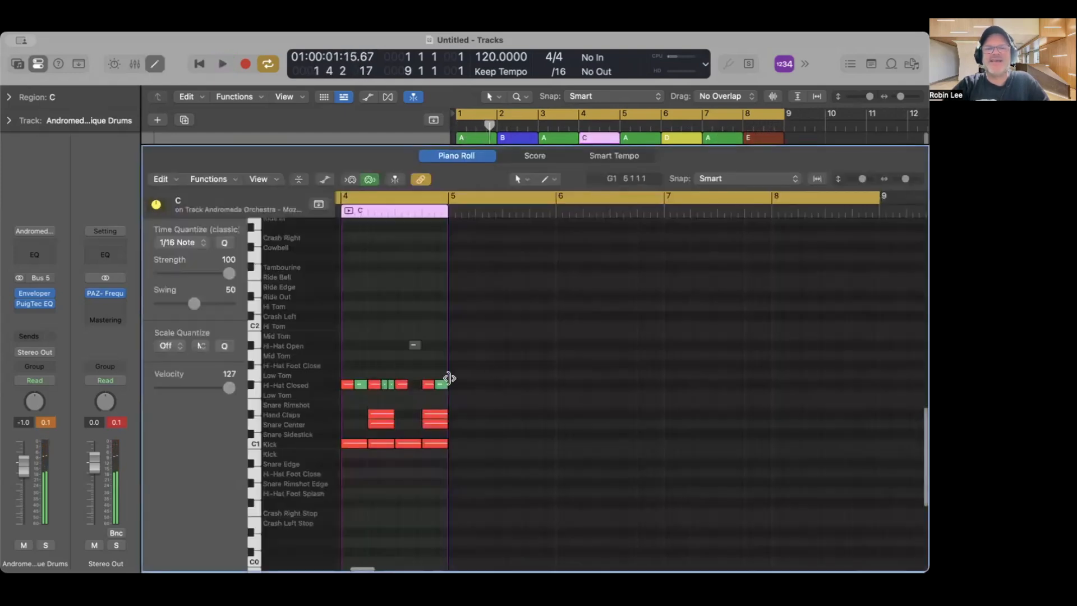
click(416, 346)
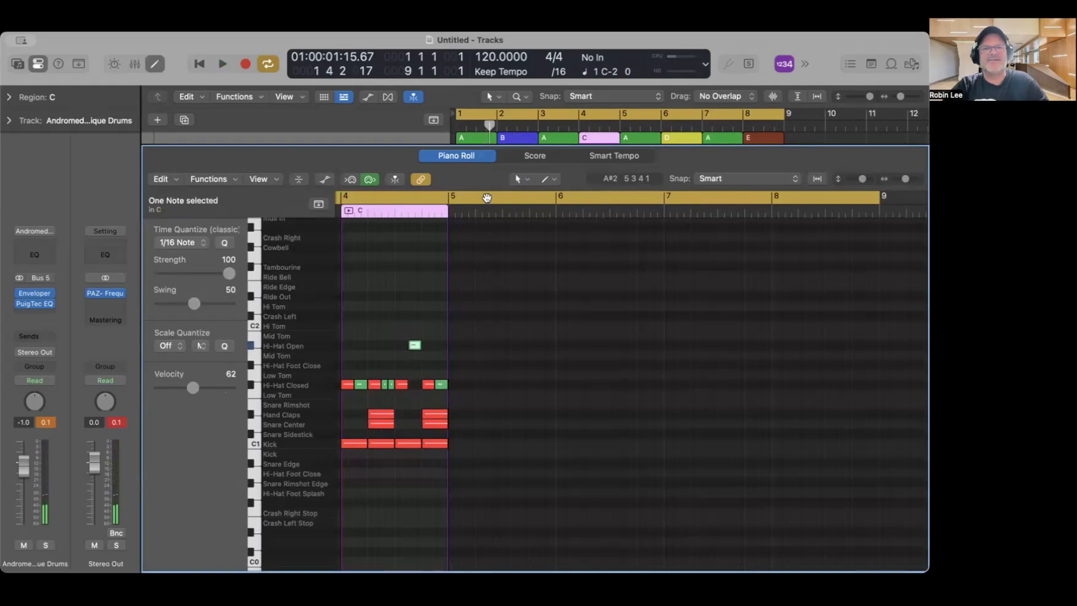
click(453, 157)
click(734, 409)
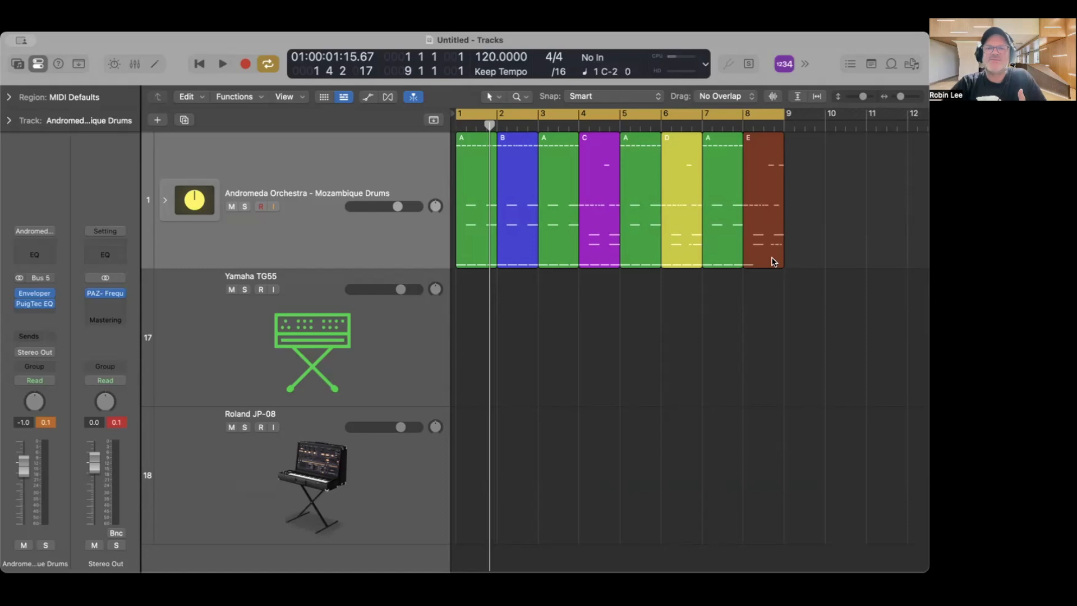
Add a Crash Left note on the first beat of the bar 1 region and start playback of the eight-bar cycle.
click(480, 231)
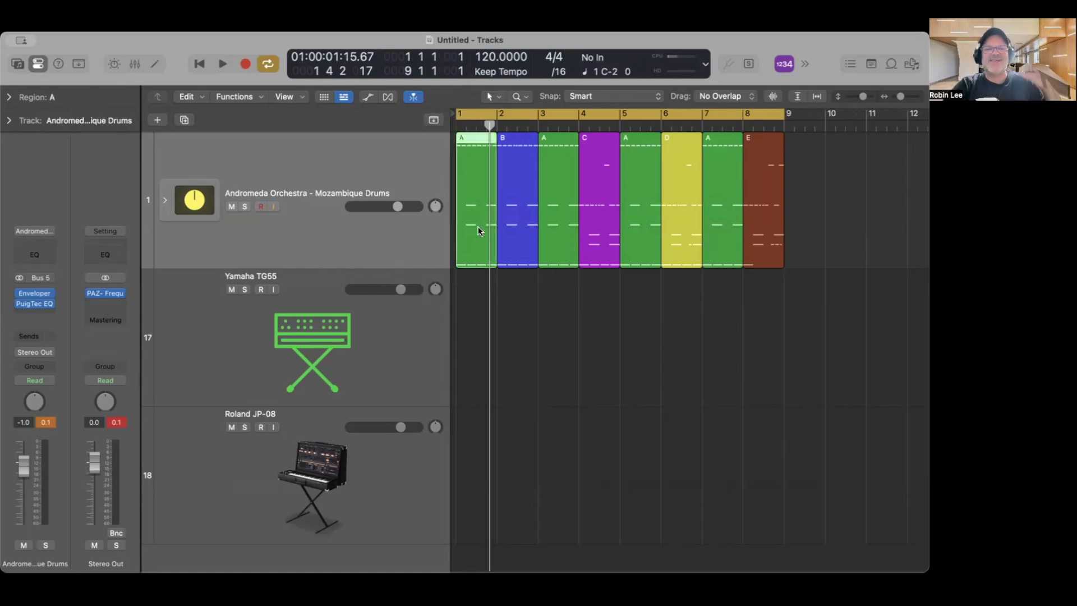
double_click(480, 231)
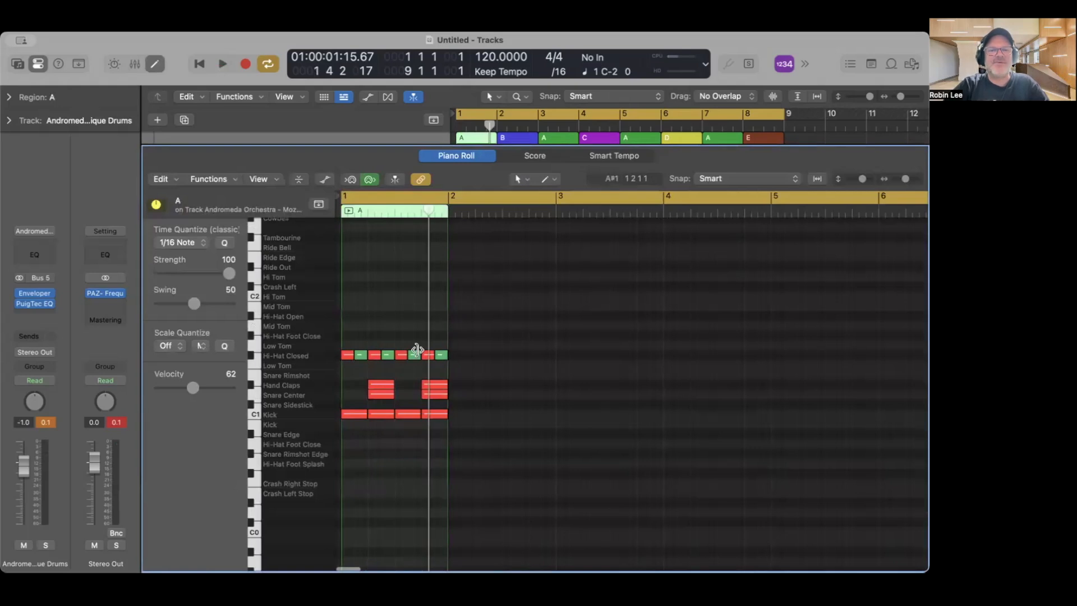
drag(360, 357, 348, 287)
key(e)
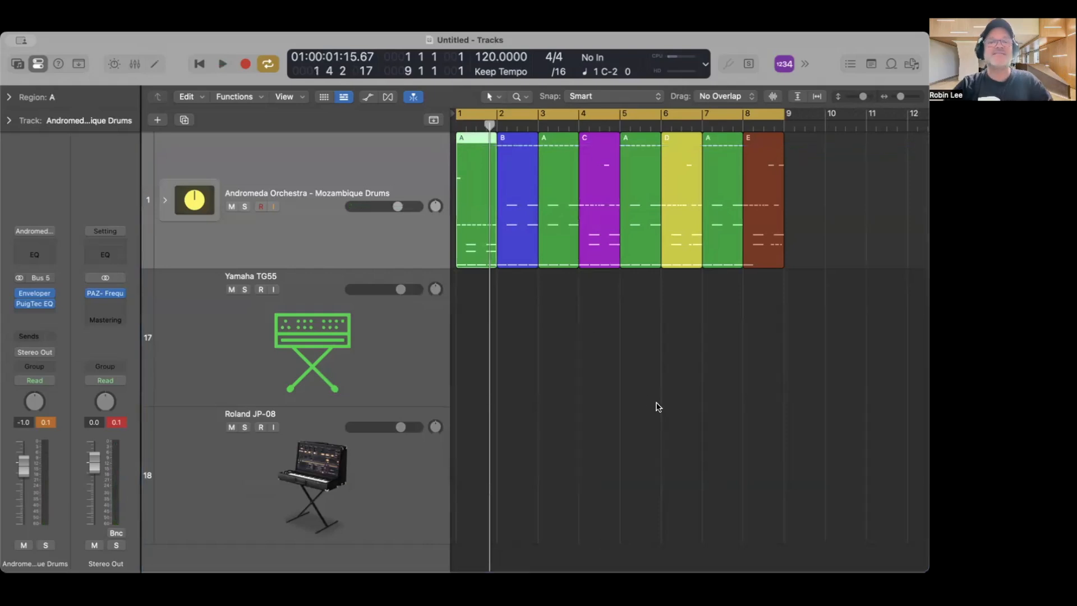
key(space)
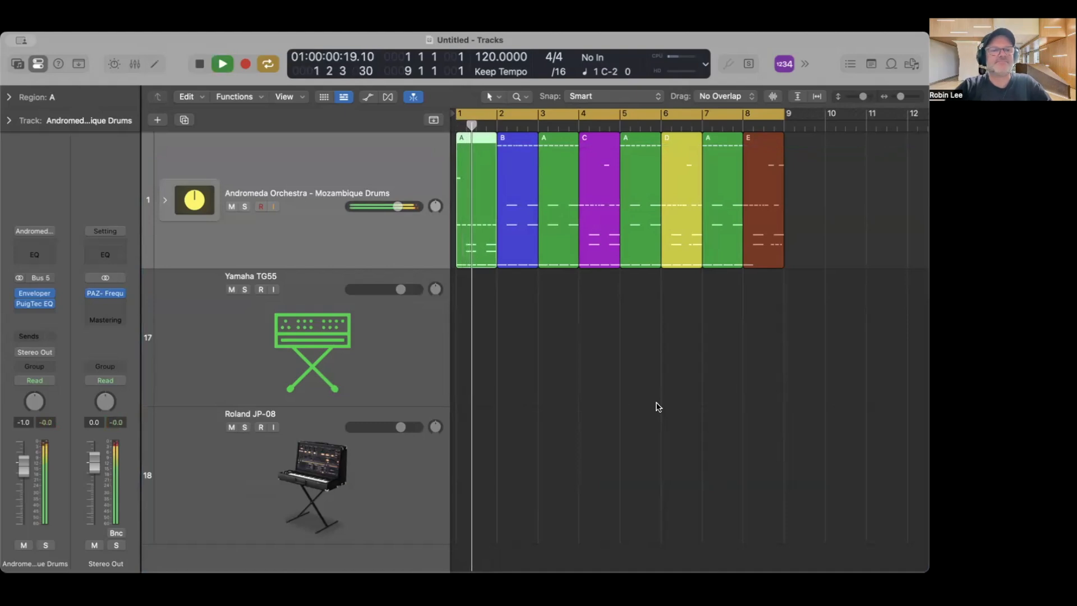